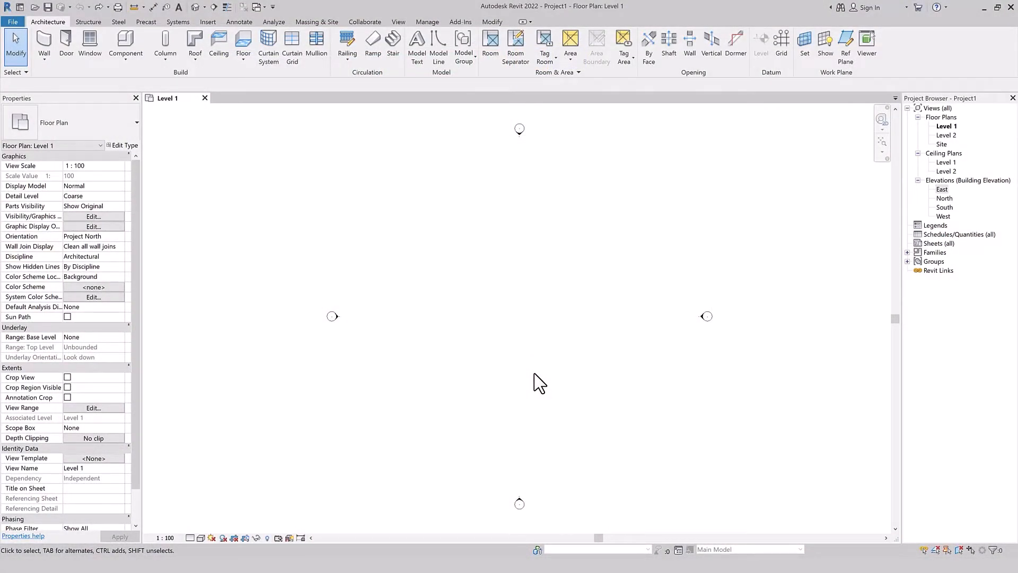
- Link Color Blocks.dwg into the Level 1 floor plan with center-to-center positioning and preserved colors
scroll(538, 381, "up", 1)
left_click(208, 21)
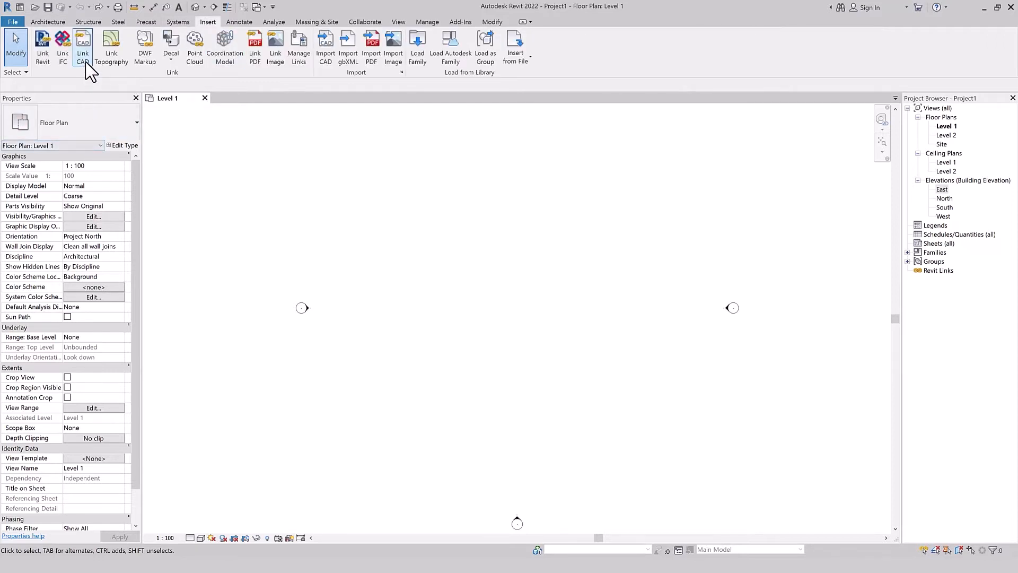
left_click(325, 50)
left_click(83, 50)
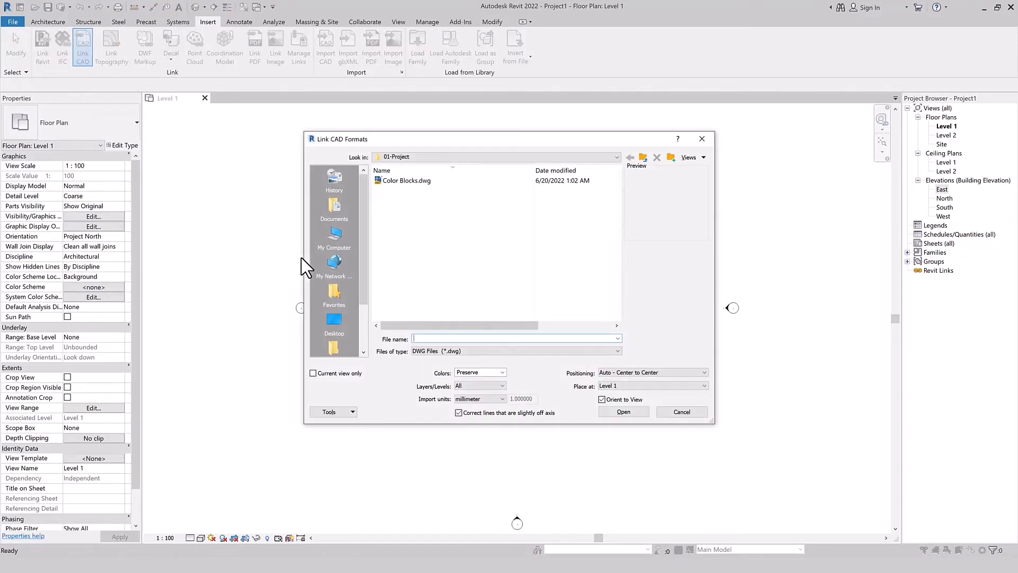
left_click(416, 181)
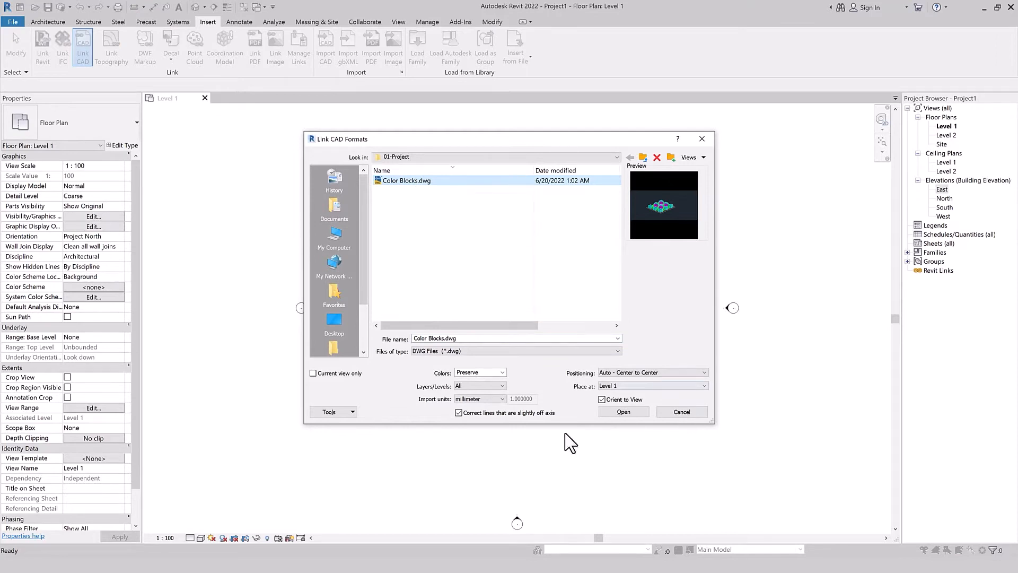
left_click(618, 413)
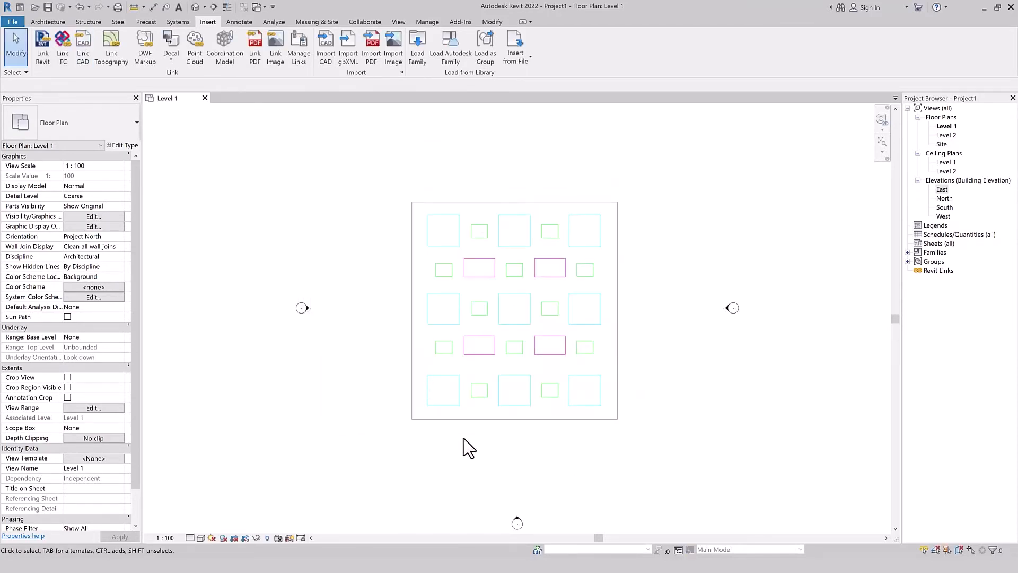
- Open the default 3D view and turn on cast shadows in its graphic display options
left_click(195, 7)
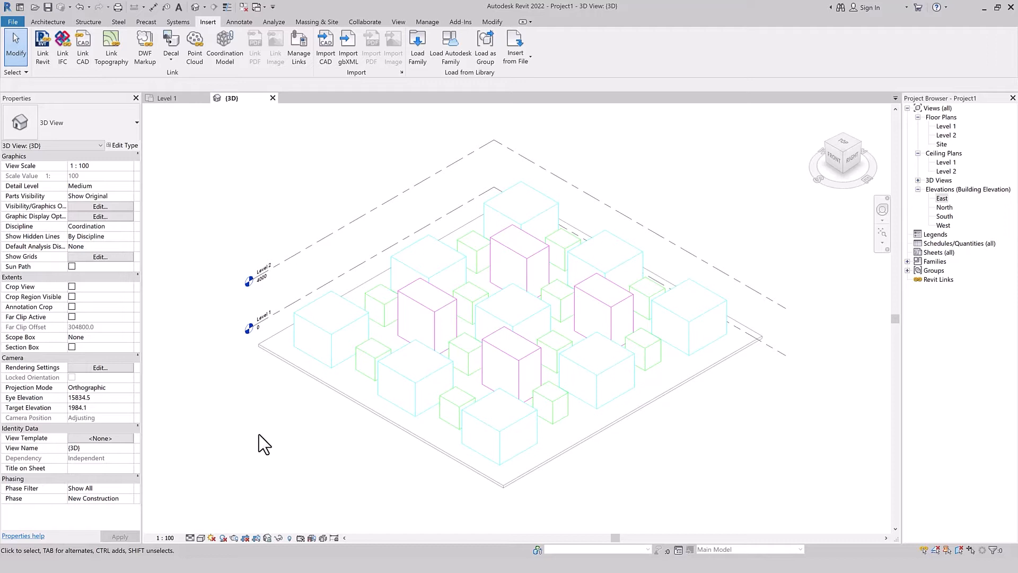
left_click(202, 538)
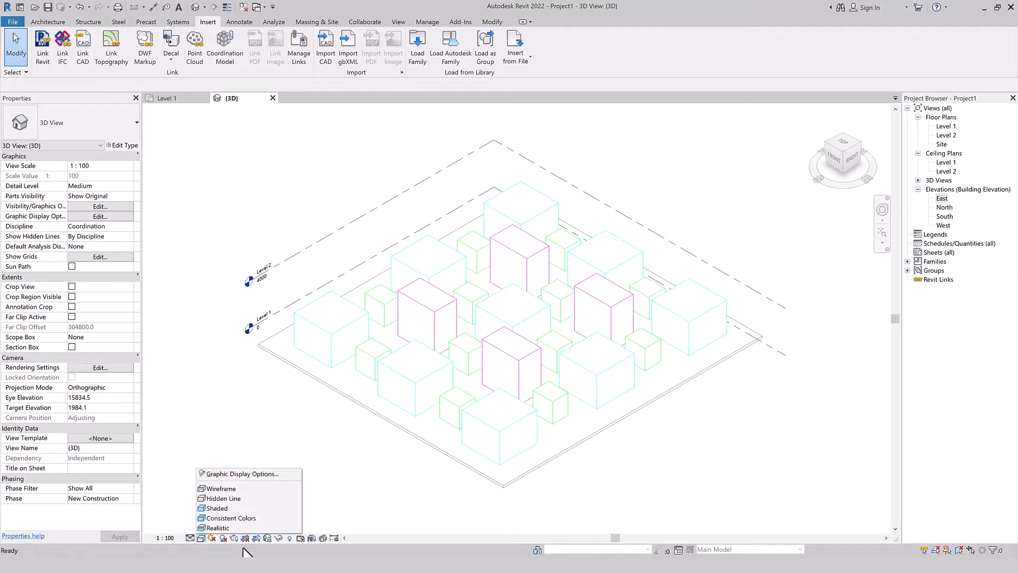
left_click(231, 475)
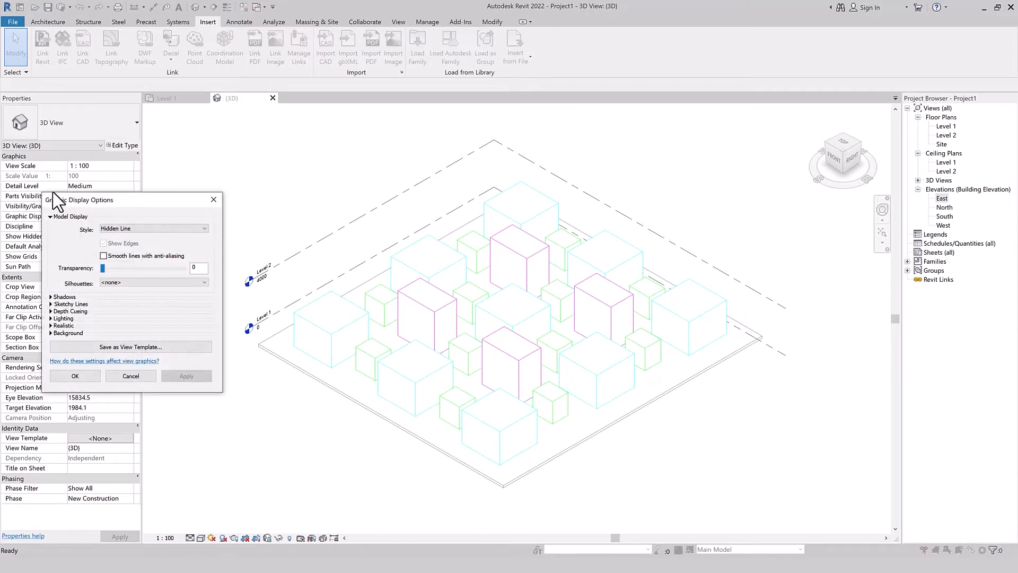
left_click_drag(56, 201, 167, 203)
left_click(325, 200)
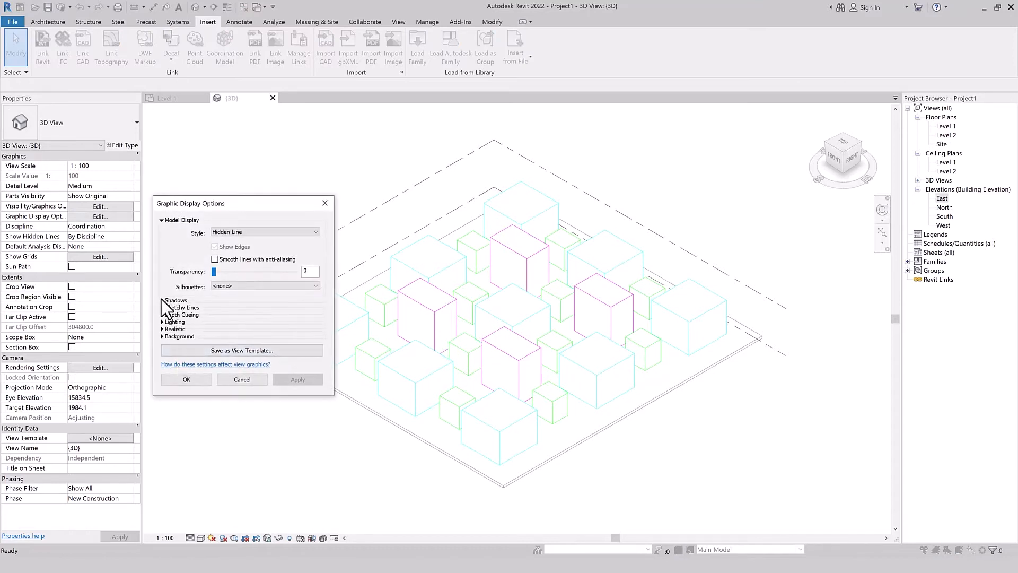
left_click(161, 300)
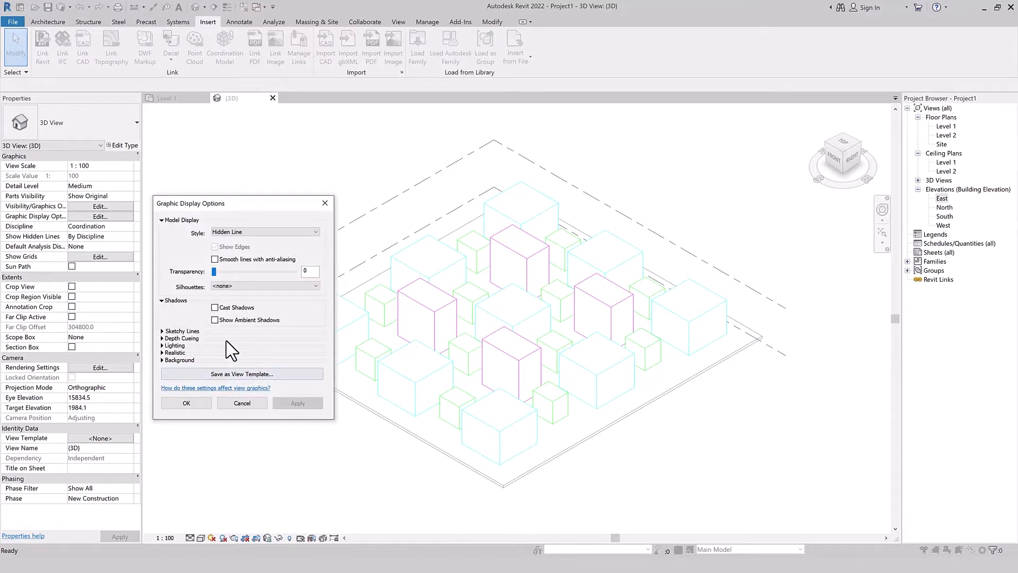
left_click(215, 307)
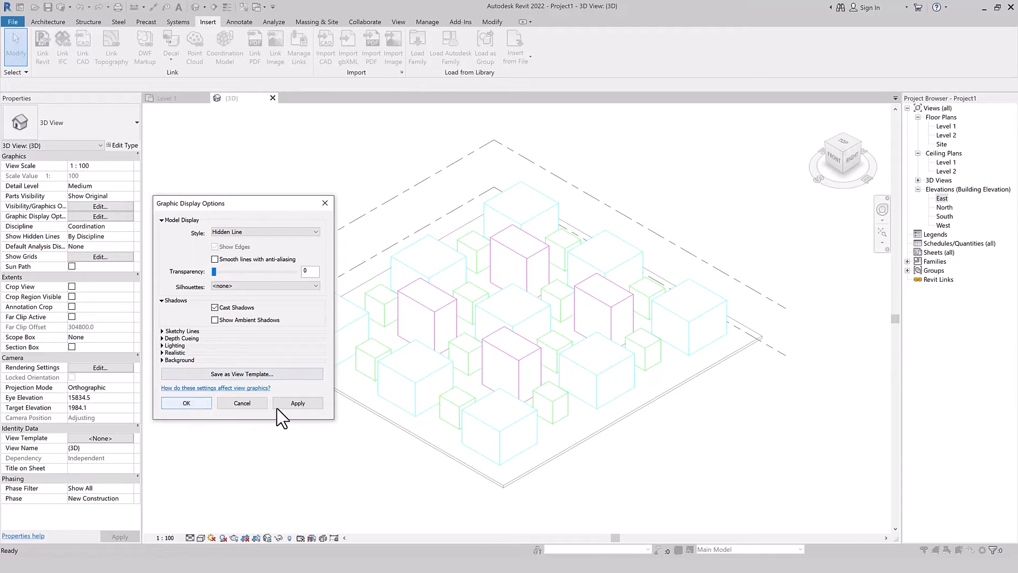
left_click(316, 405)
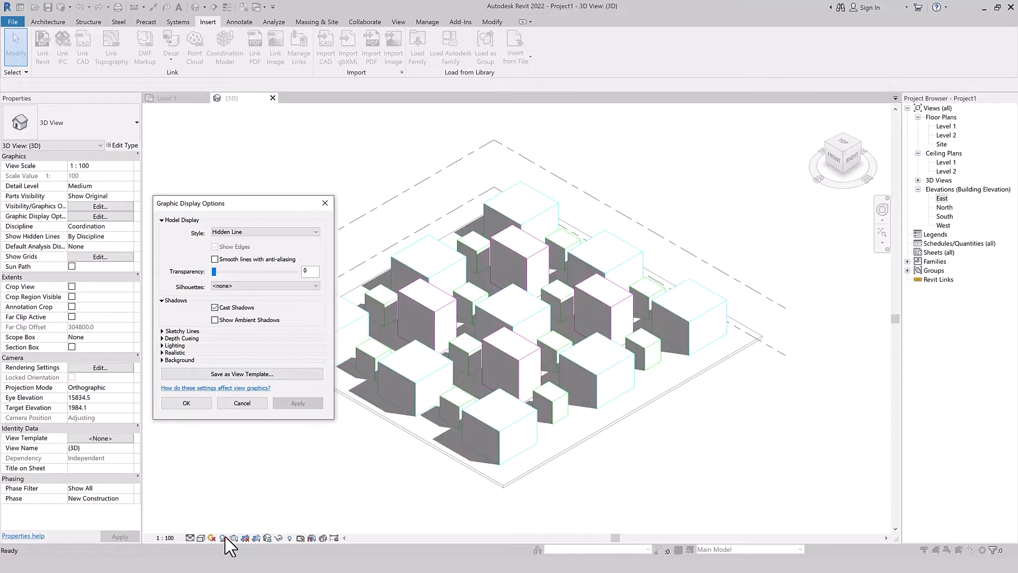
- Replace the 3D view's cast shadows with ambient shadows and accept the graphic display options
left_click(215, 319)
left_click(215, 308)
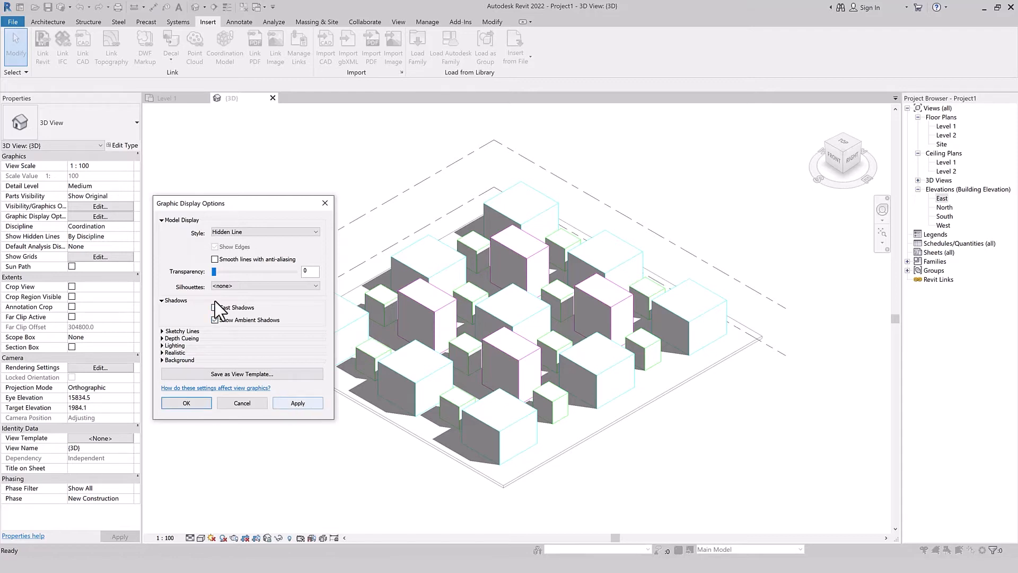
left_click(298, 403)
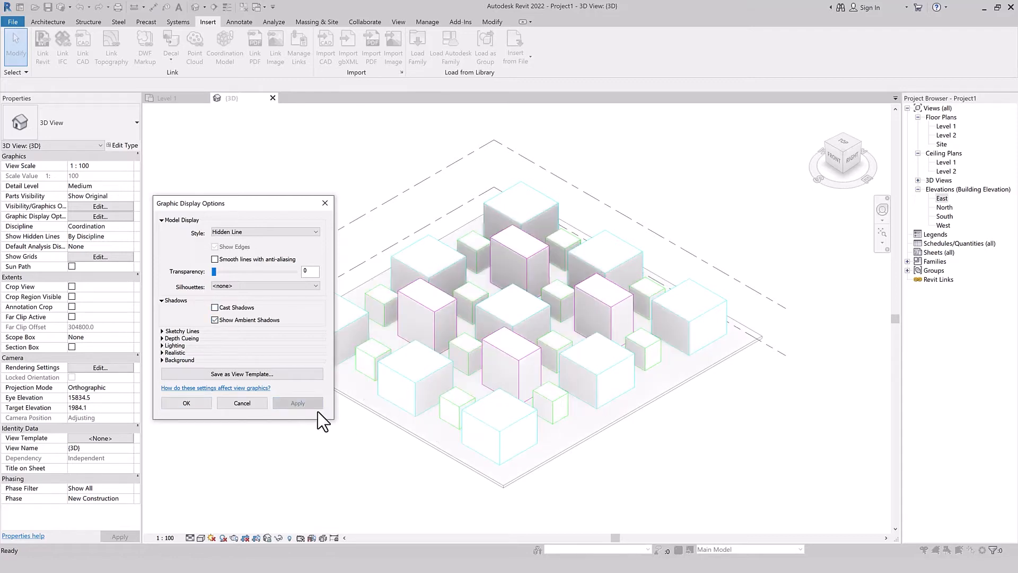
left_click(180, 405)
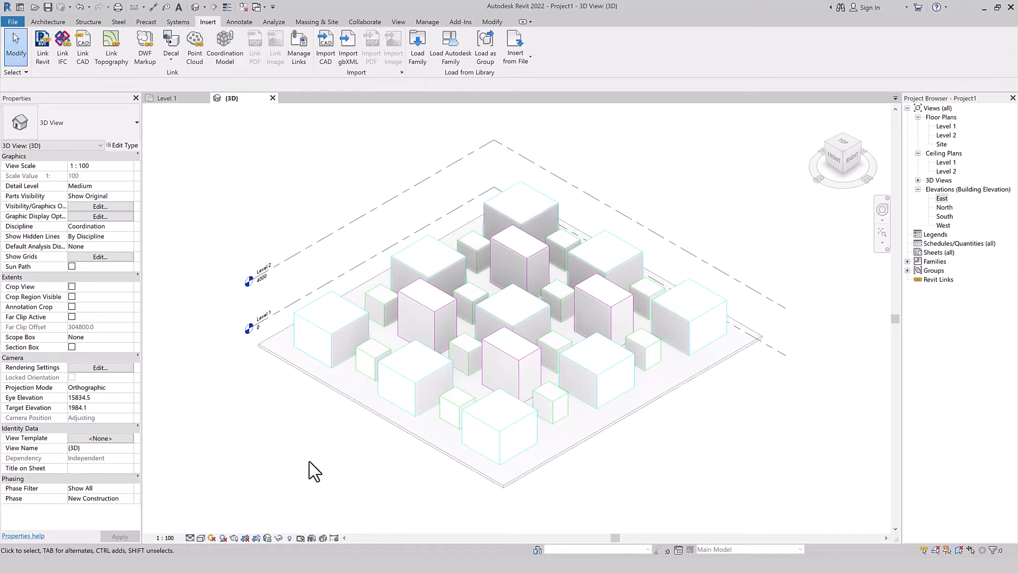
- Query a large cyan block in the linked drawing and hide its Type A layer in the 3D view
left_click(352, 405)
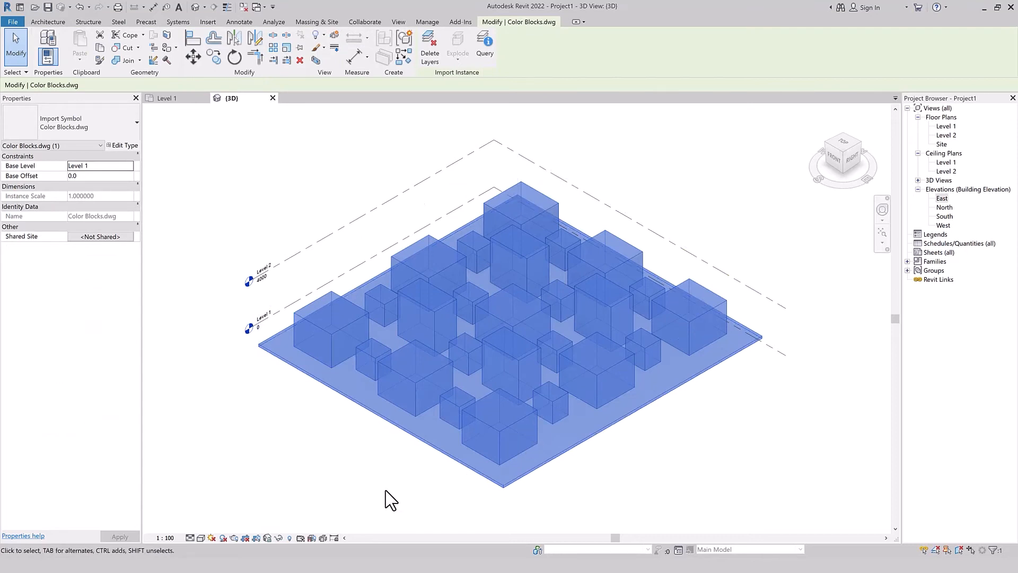
left_click(485, 57)
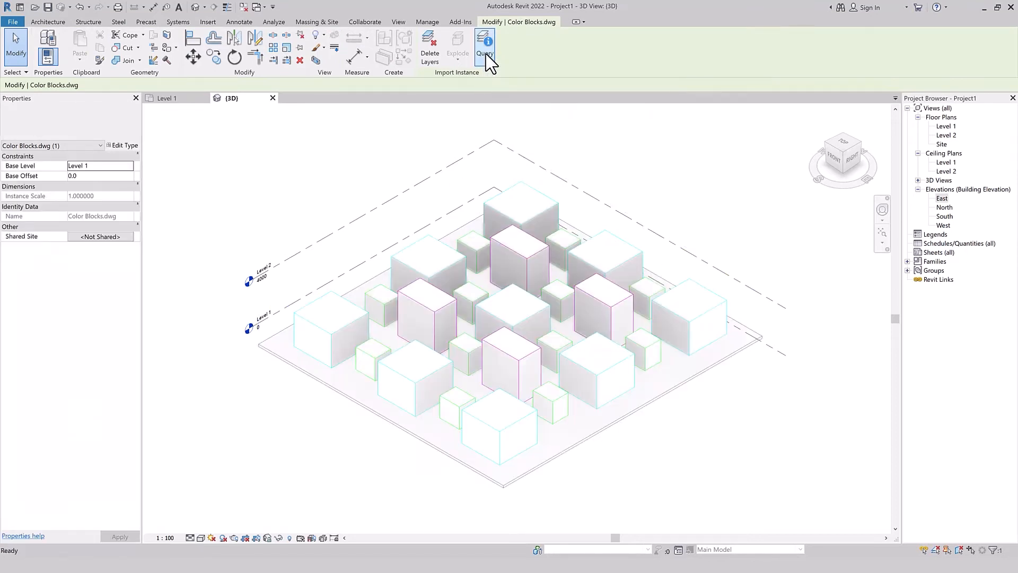
left_click(439, 248)
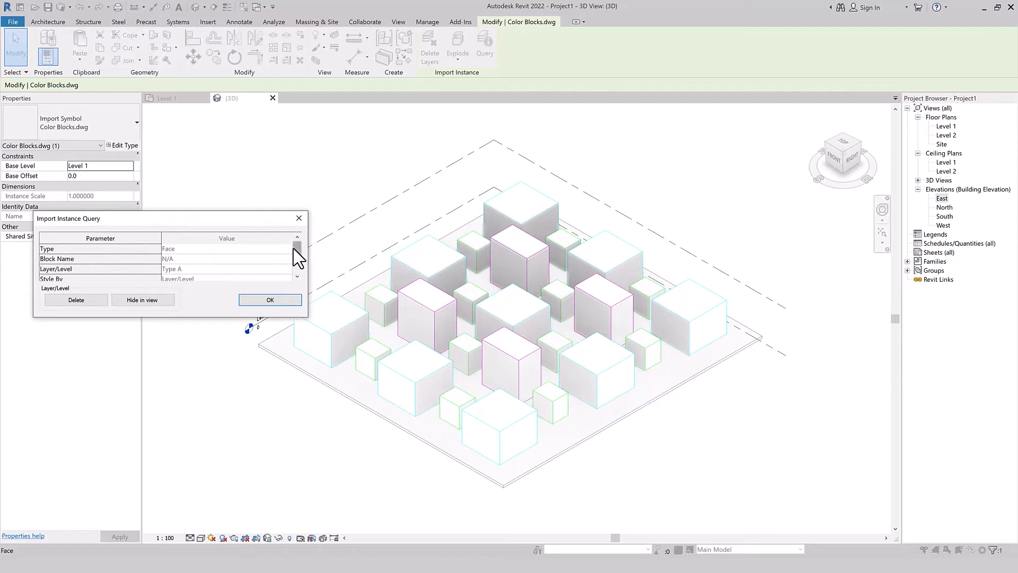
left_click_drag(298, 248, 300, 260)
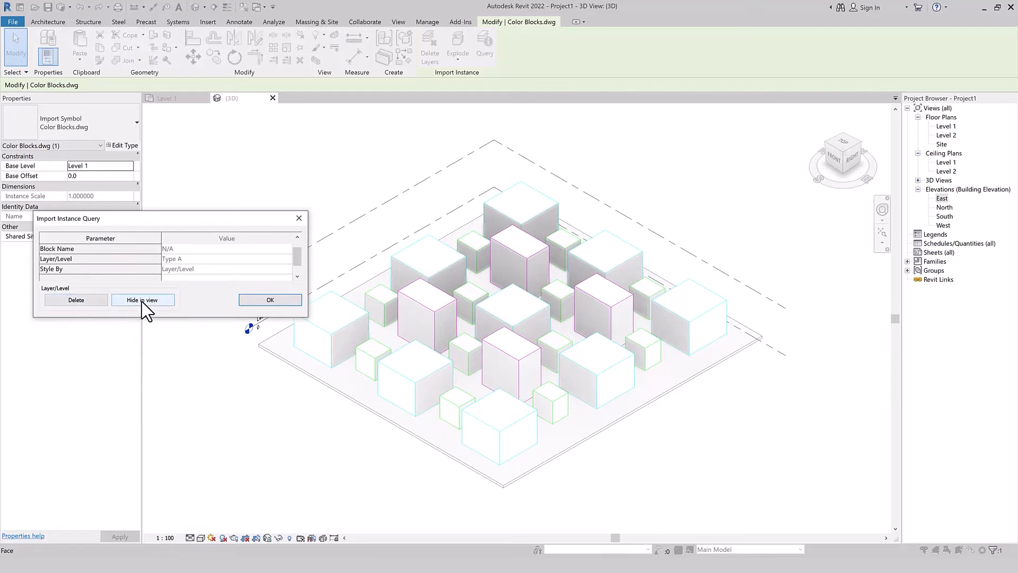
left_click(156, 303)
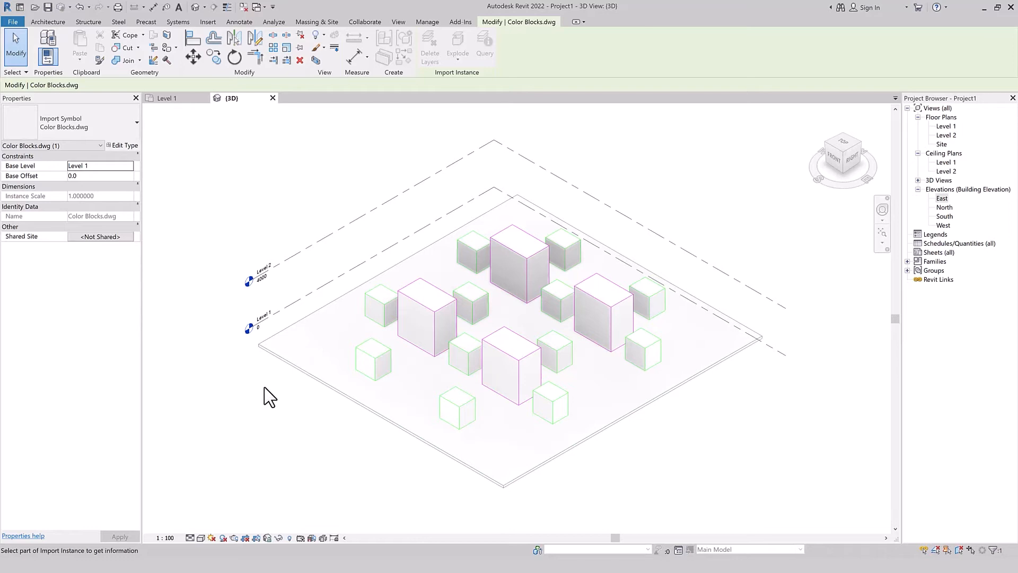
key("Escape")
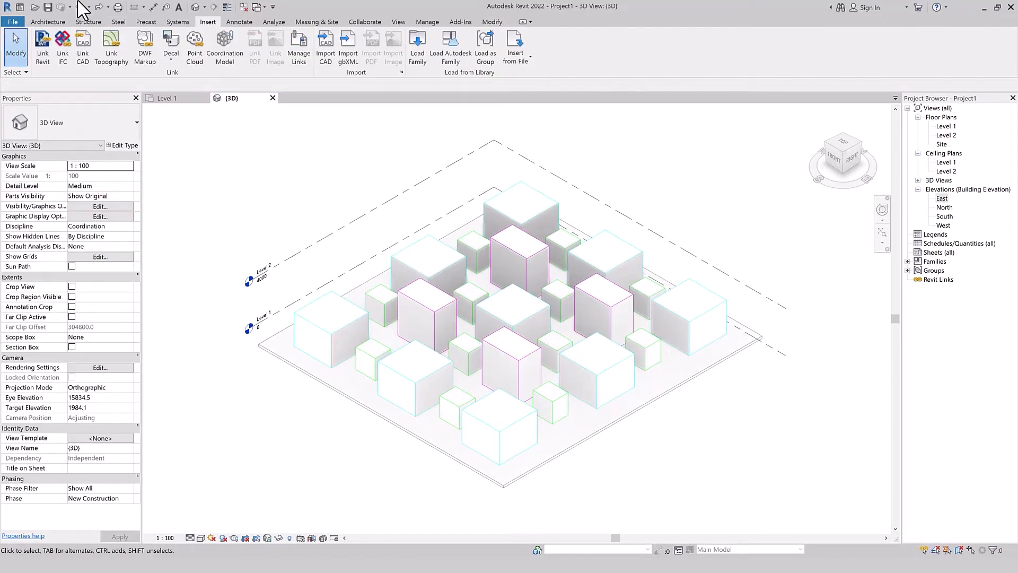
- Query a small green block in the linked drawing, delete its Type C layer, and undo the deletion
left_click(374, 297)
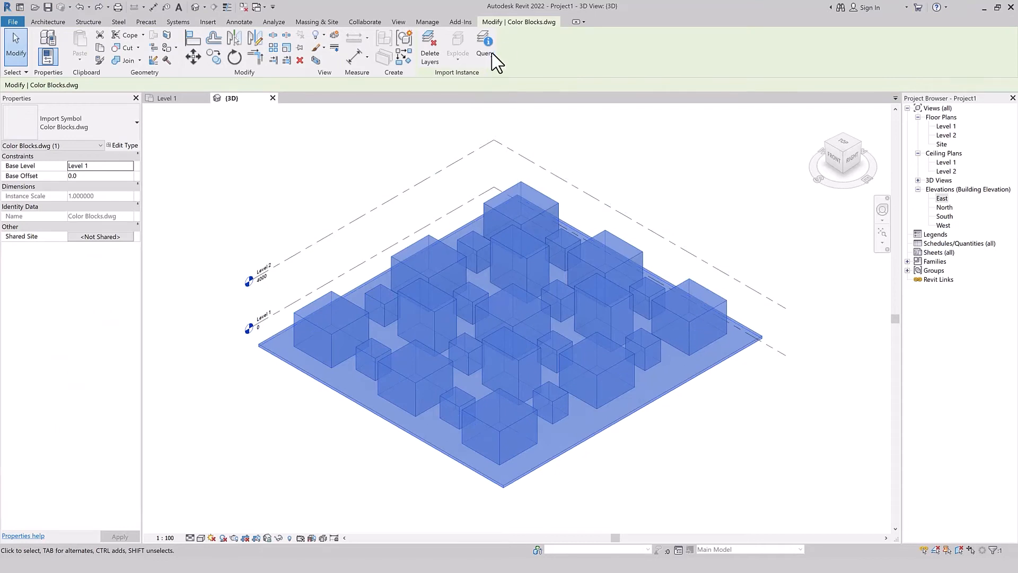
left_click(491, 54)
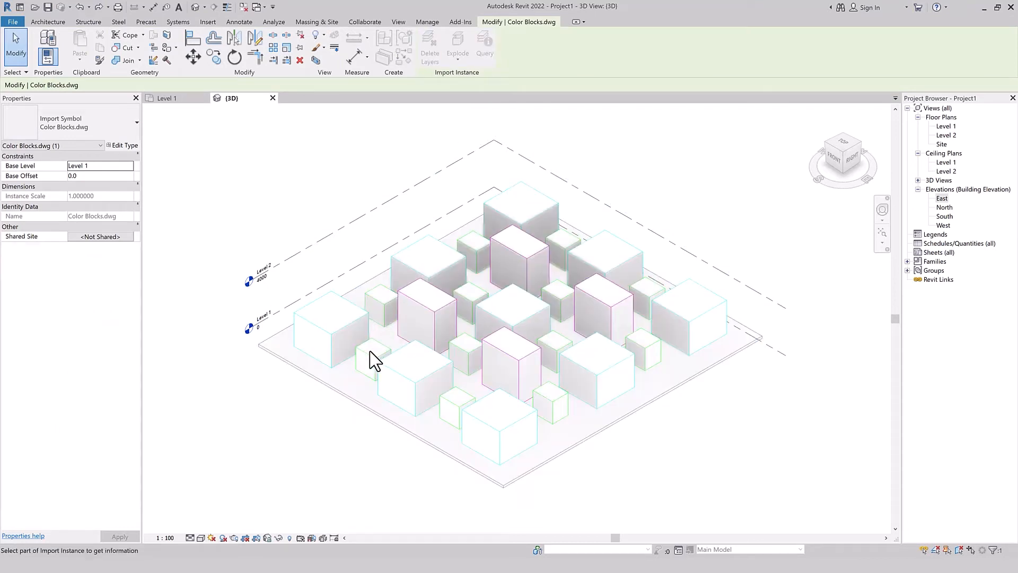
left_click(369, 355)
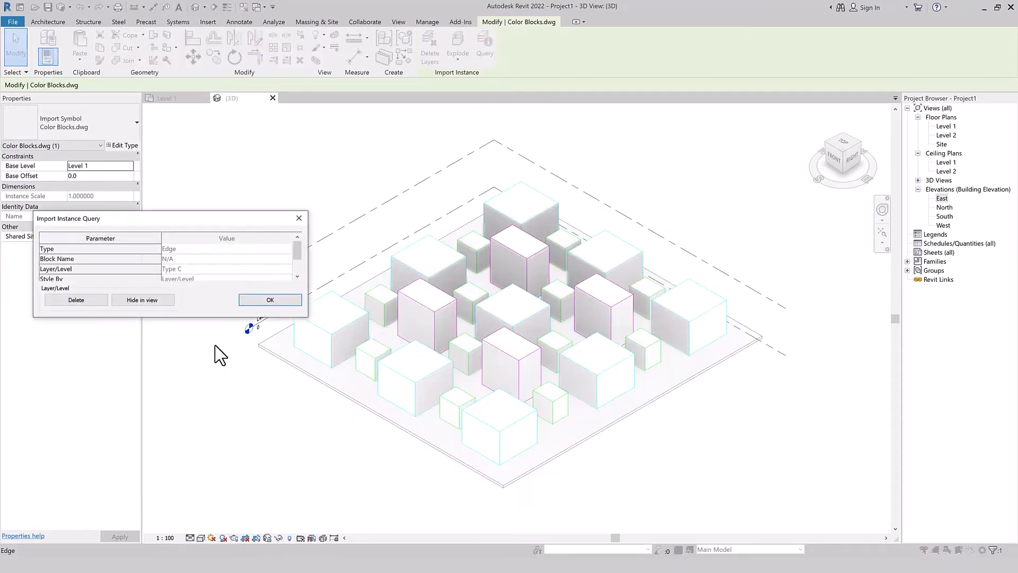
left_click_drag(299, 250, 298, 256)
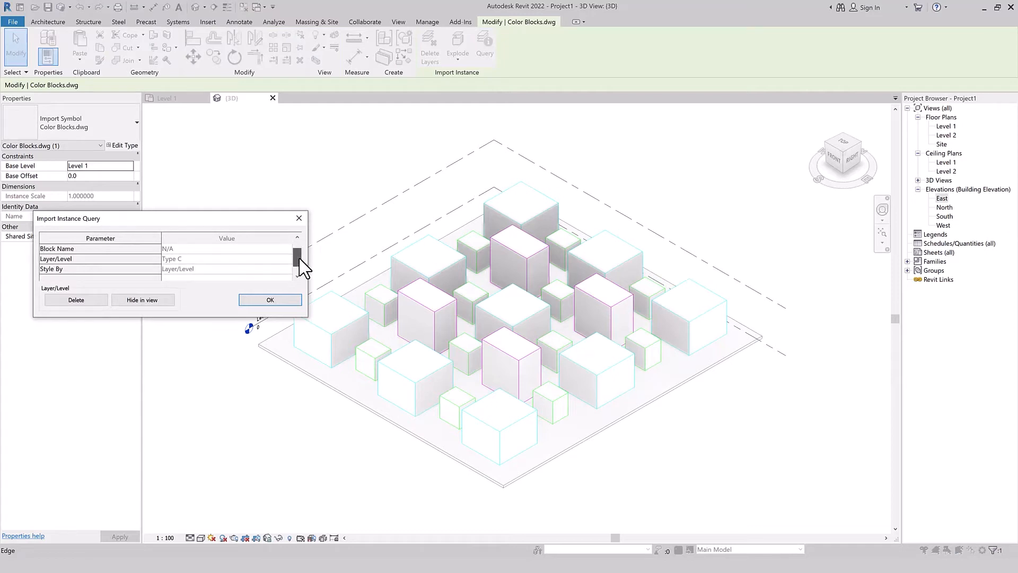
left_click(76, 300)
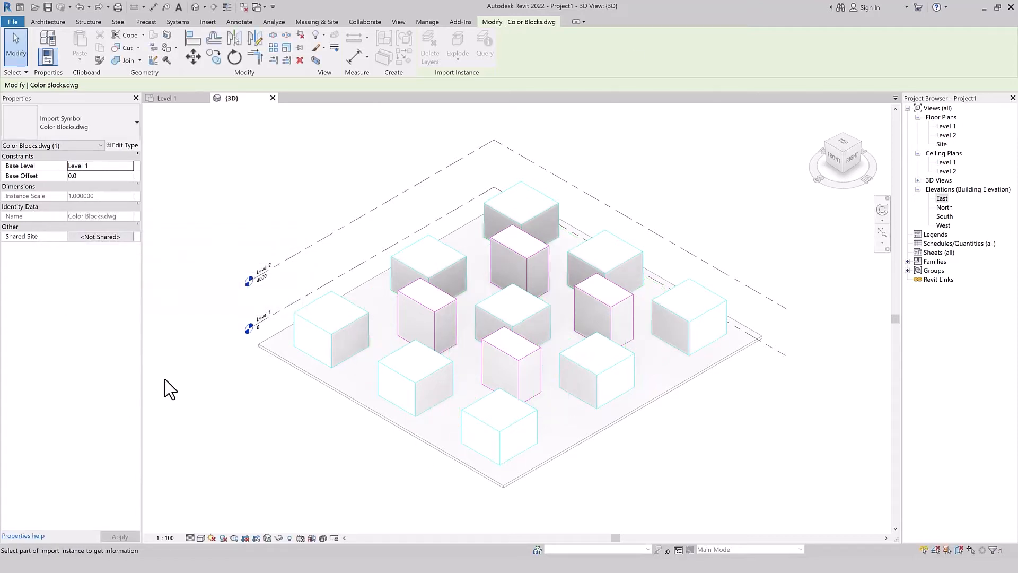
key("ctrl+z")
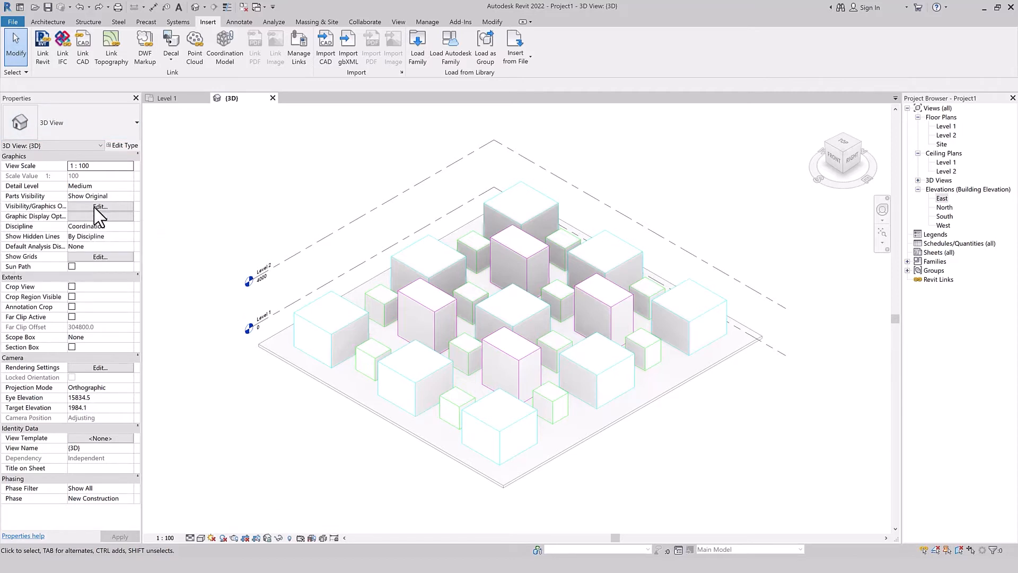
- Open the 3D view's visibility/graphic overrides for imported categories and widen the Visibility and Lines columns
left_click(398, 23)
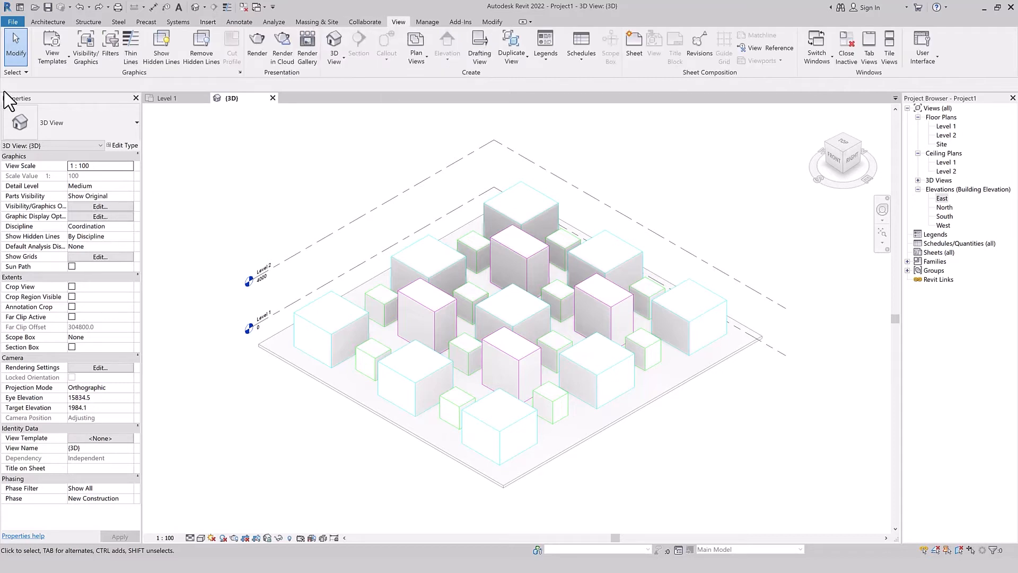
left_click(86, 49)
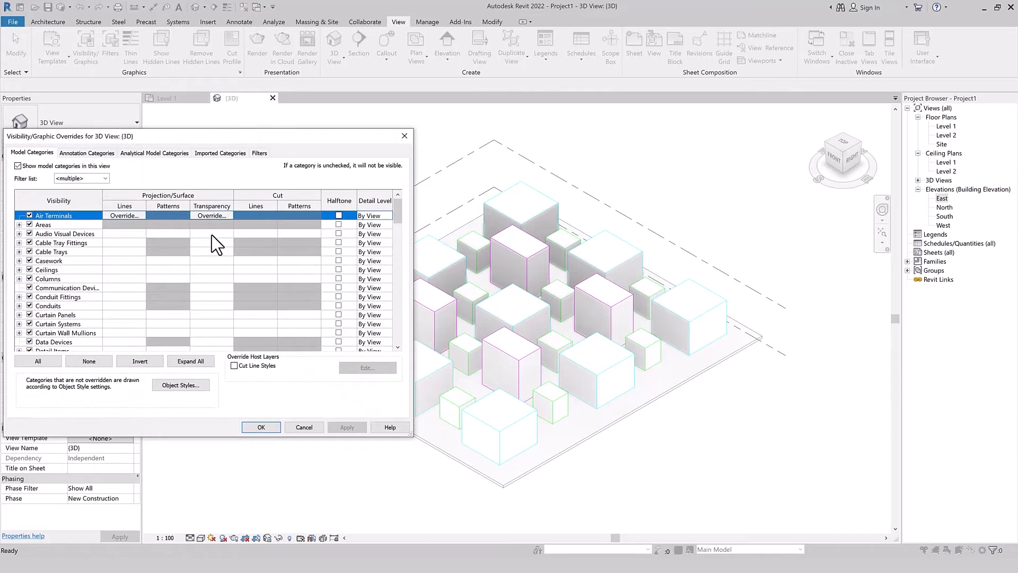
left_click(220, 154)
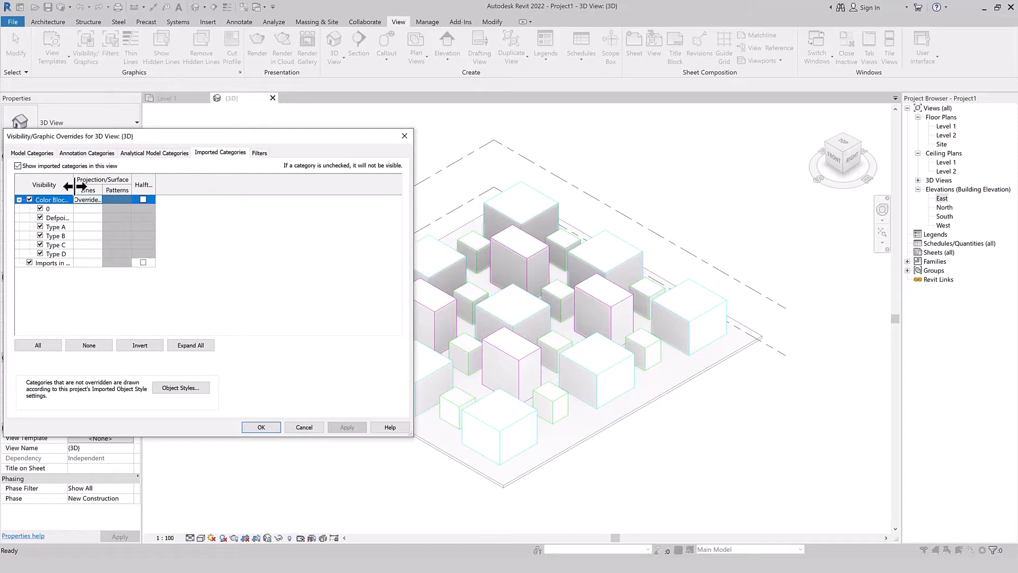
left_click_drag(73, 182, 94, 182)
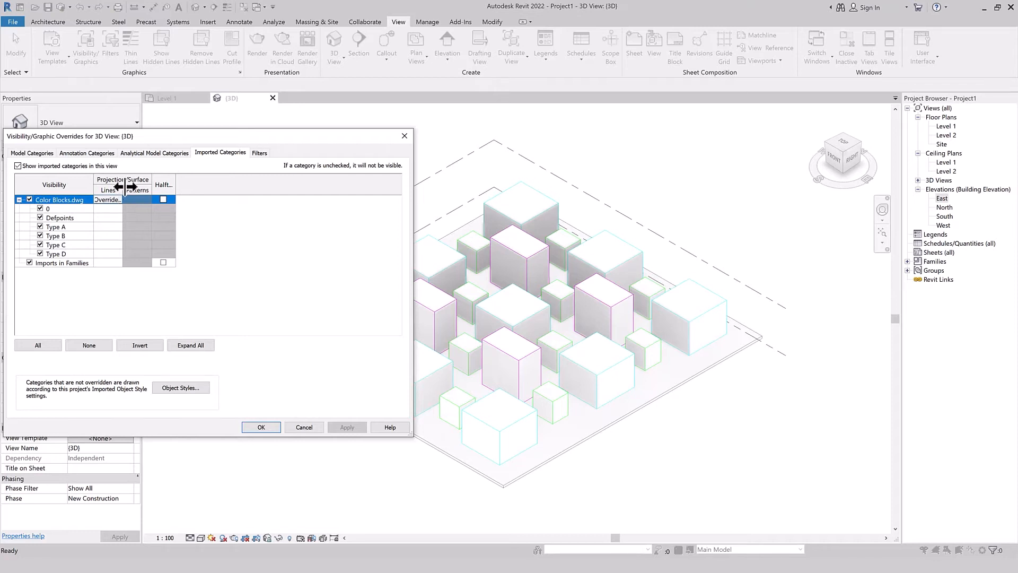
left_click_drag(122, 186, 144, 190)
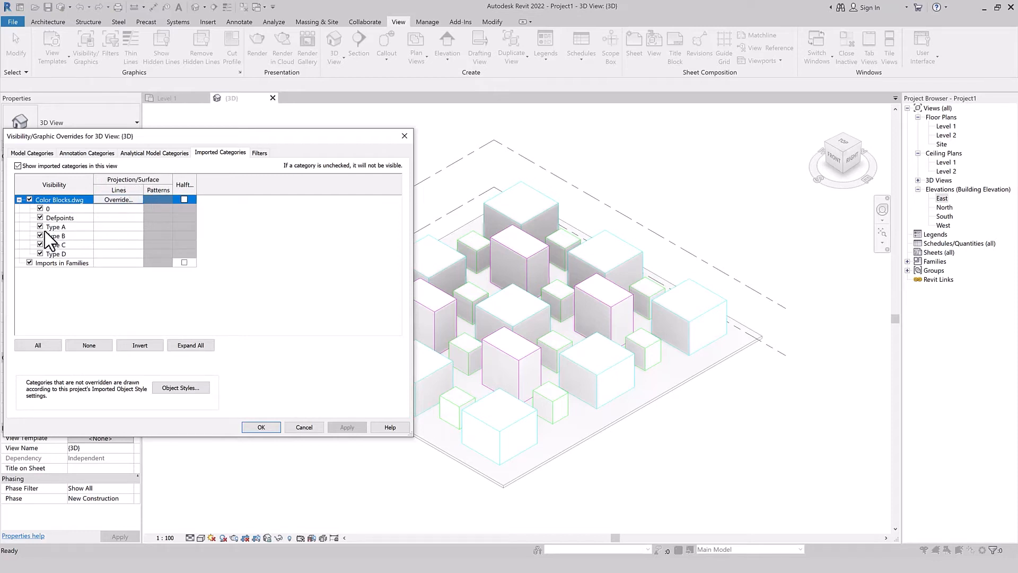
- Hide the Type A, Type B, Type D and Type C layers of Color Blocks.dwg one at a time, applying each change
left_click(40, 227)
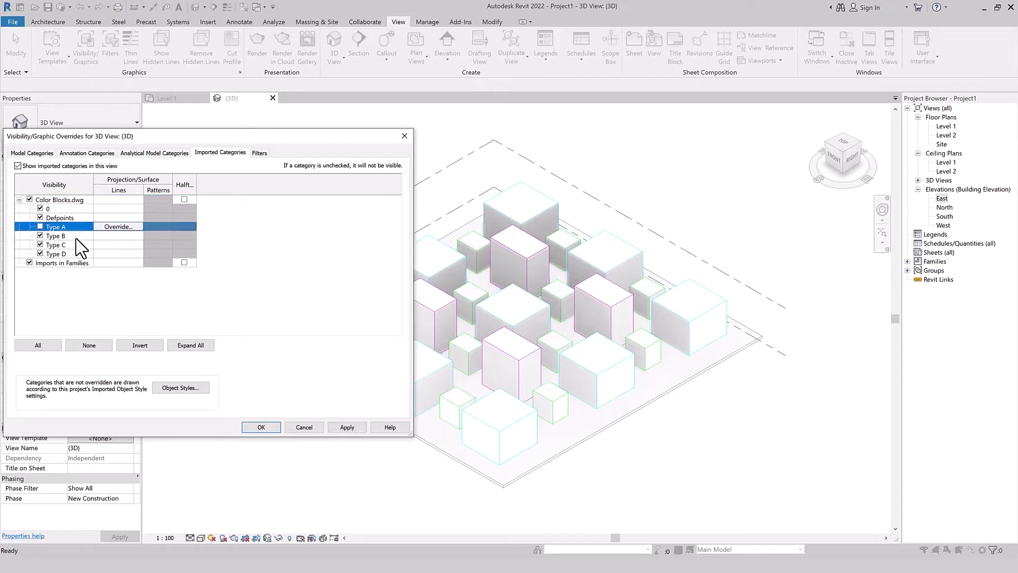
left_click(346, 427)
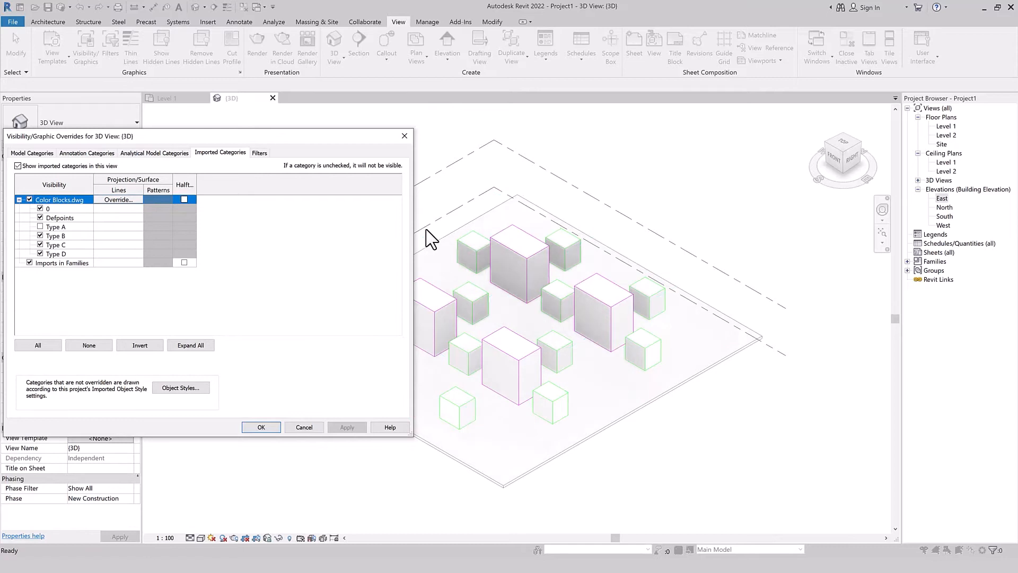
left_click(40, 235)
left_click(345, 427)
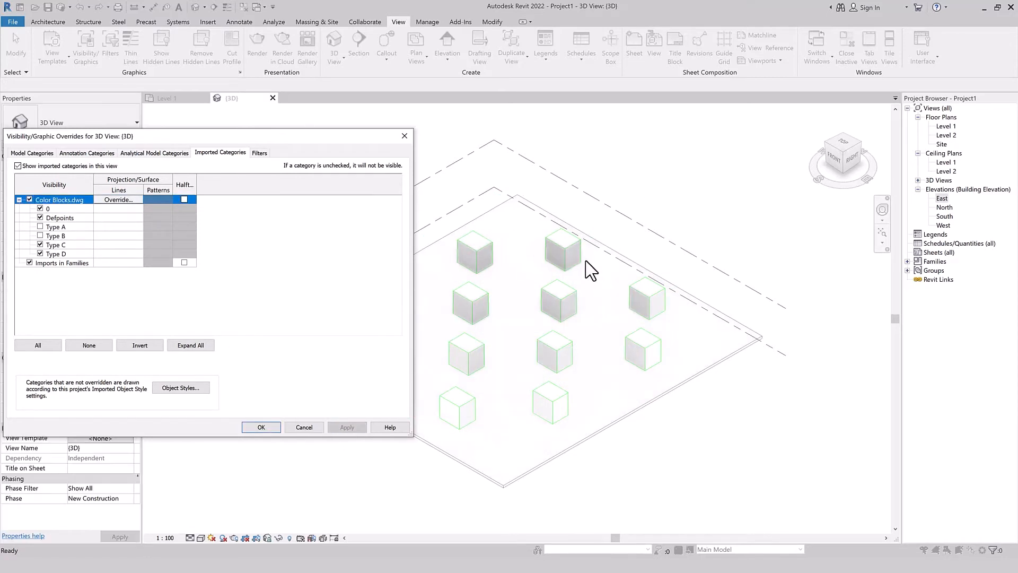
left_click(39, 253)
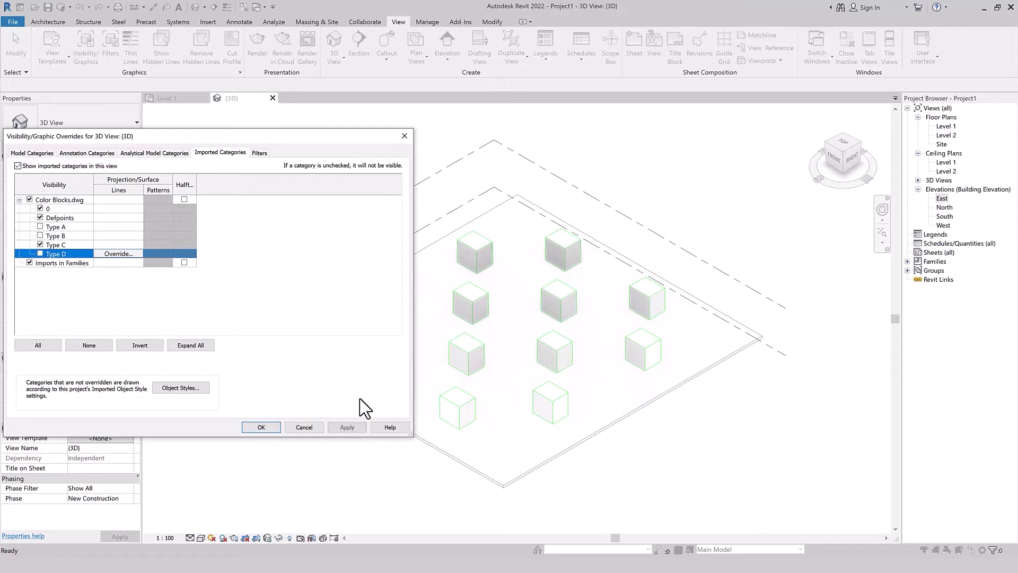
left_click(347, 427)
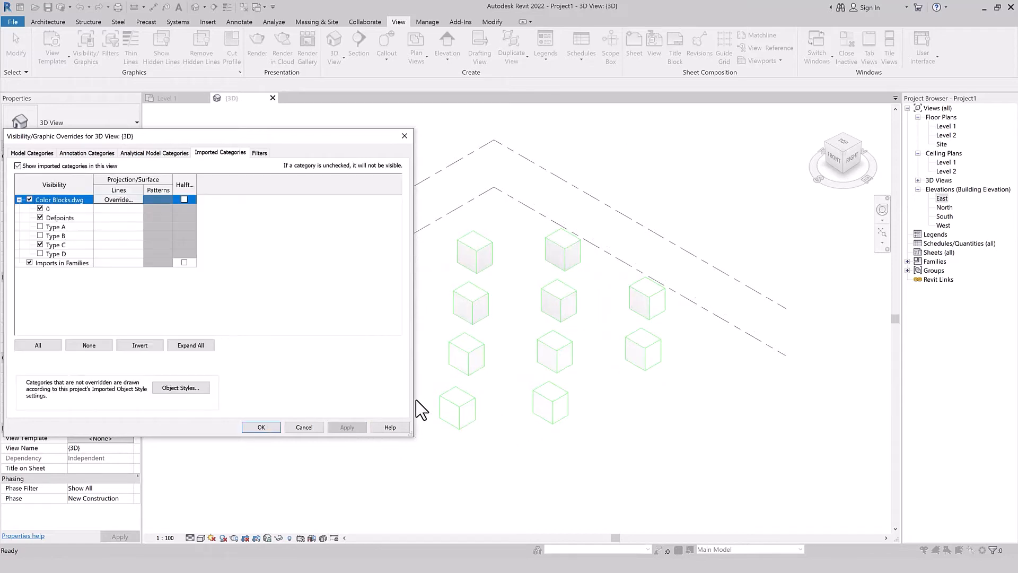
left_click(40, 244)
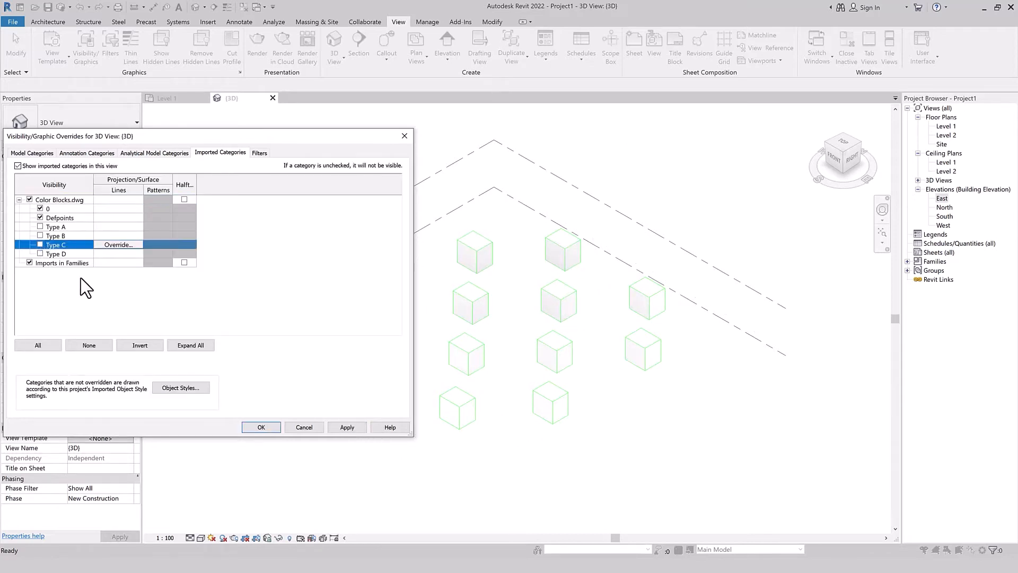
left_click(350, 427)
- Turn the Type A, Type B, Type C and Type D layers of Color Blocks.dwg back on and apply the visibility settings
left_click(40, 226)
left_click(40, 235)
left_click(39, 253)
left_click(40, 245)
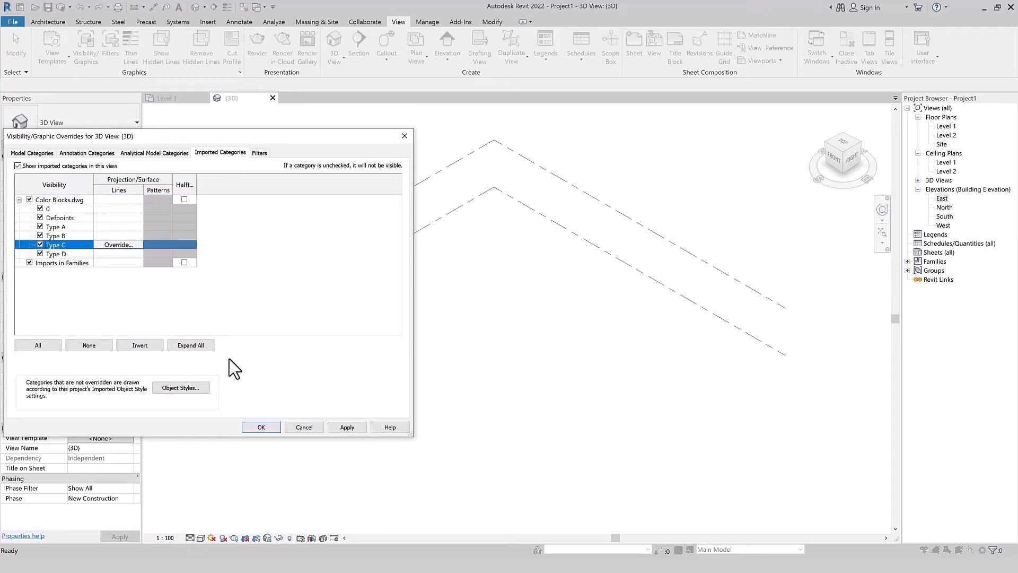
left_click(347, 428)
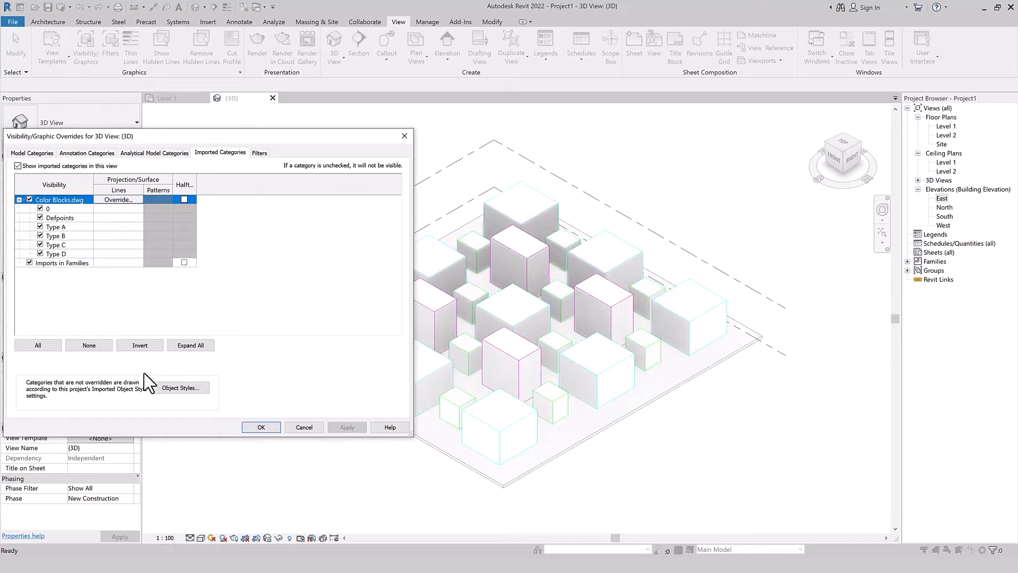
- Hide the Defpoints layer of Color Blocks.dwg, apply the change, and mark the layer as visible again
left_click(40, 217)
left_click(352, 428)
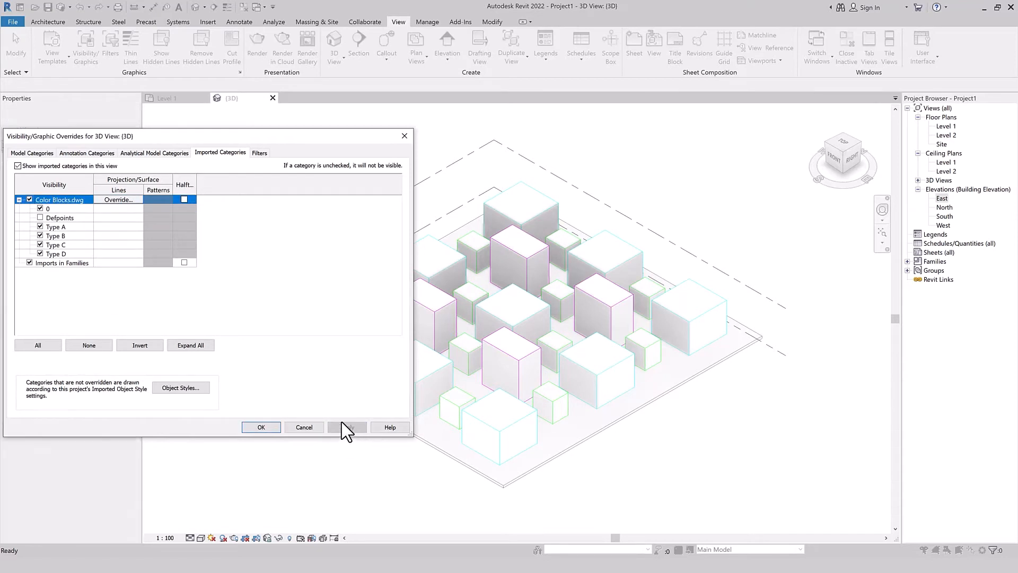
left_click(40, 218)
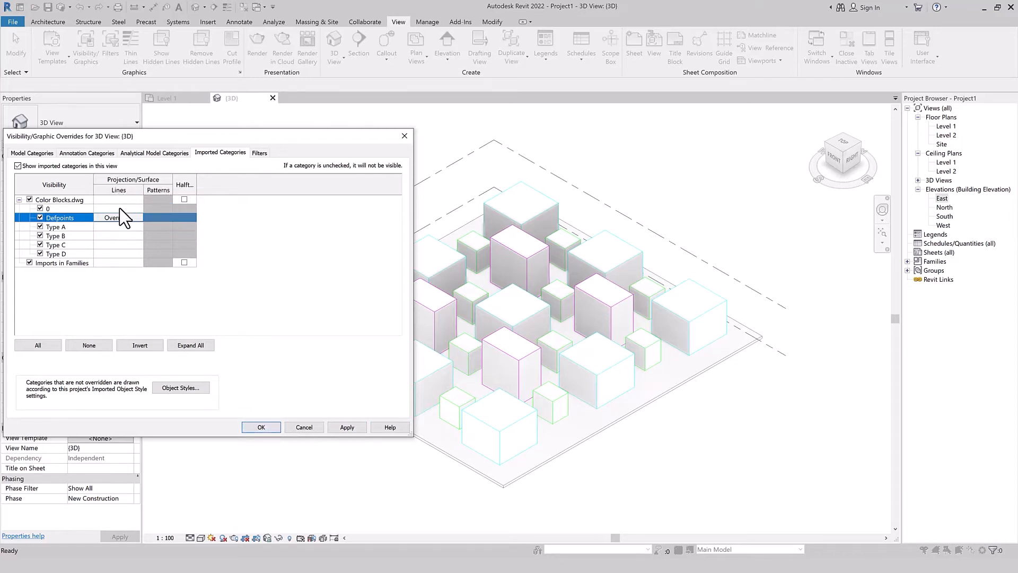
- Override the projection line color of the Type A layer in the 3D view with orange, RGB 255-128-000
left_click(121, 228)
left_click(119, 227)
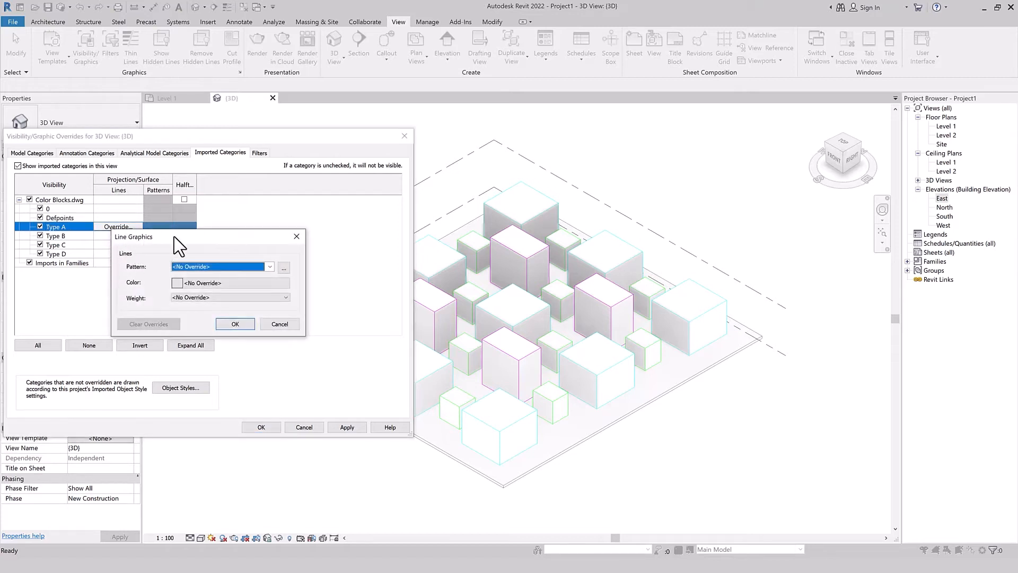
left_click_drag(157, 234, 155, 229)
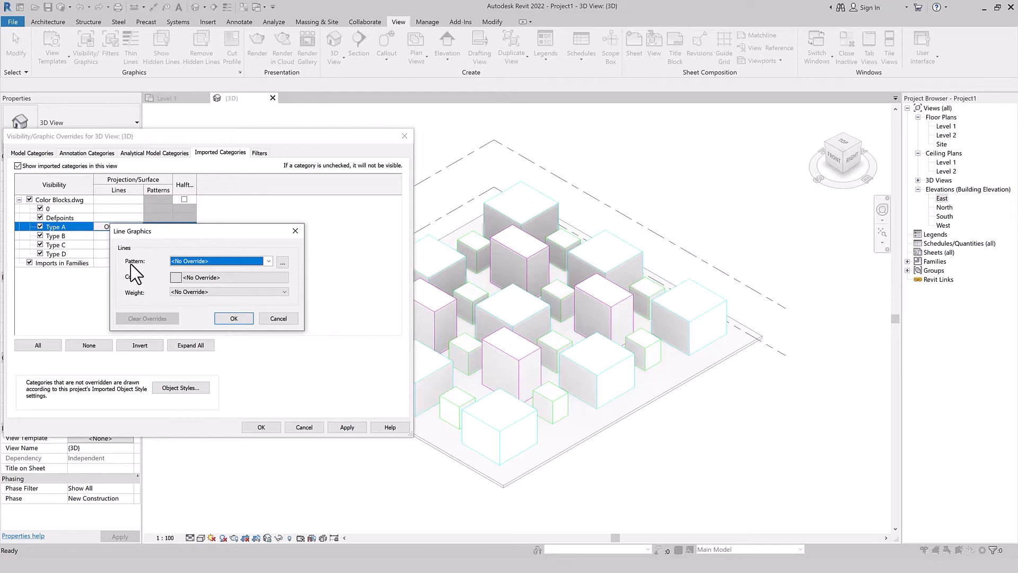
left_click(219, 278)
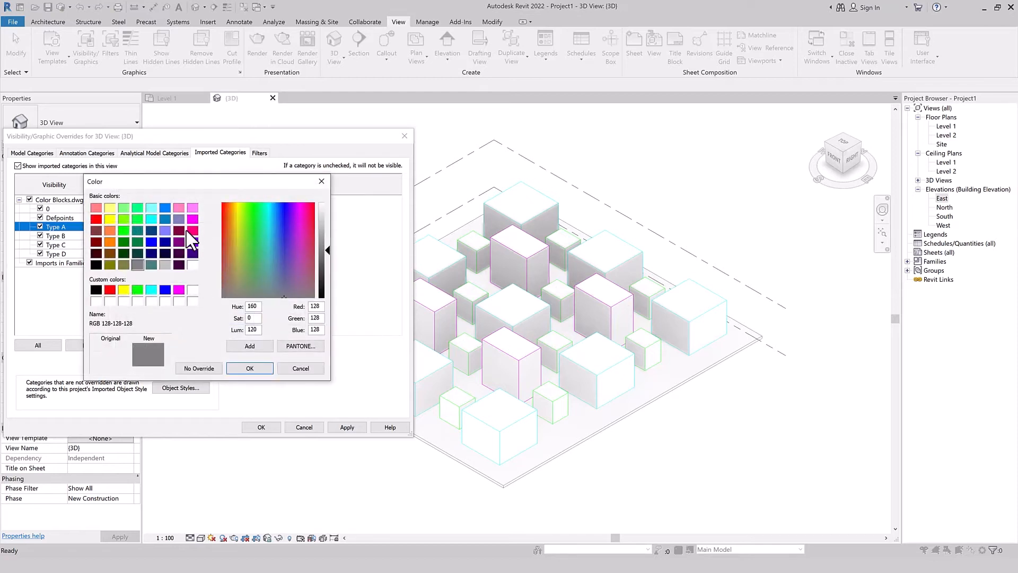
left_click(110, 242)
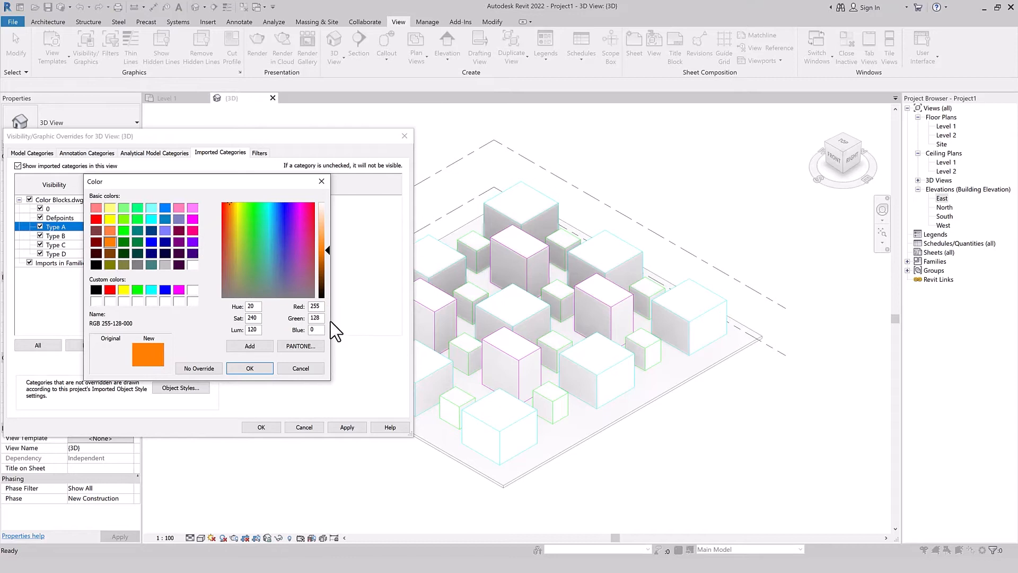
left_click(238, 367)
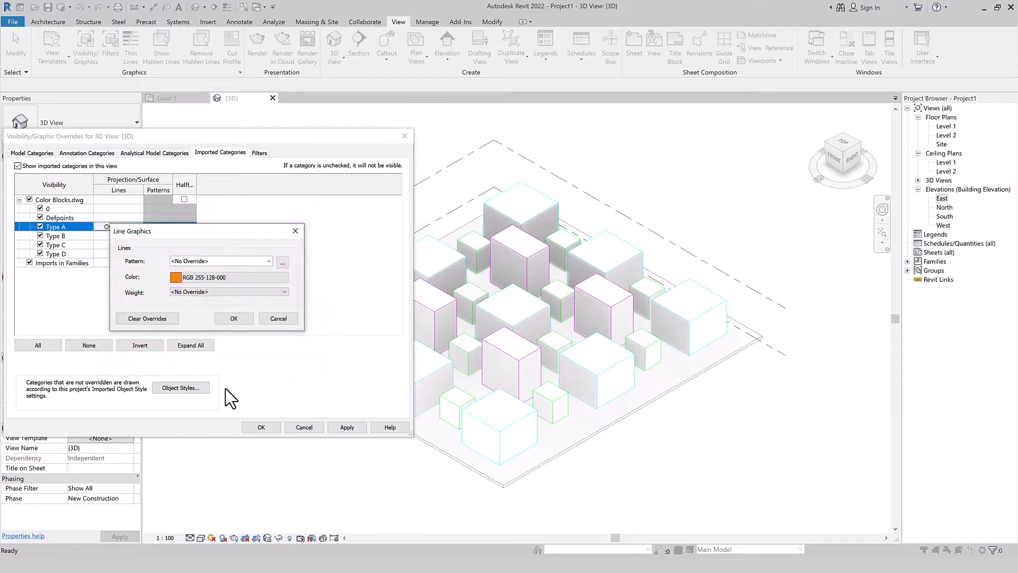
- Set the Type A layer's override line weight to 5 and accept the 3D view's graphic overrides
left_click(182, 292)
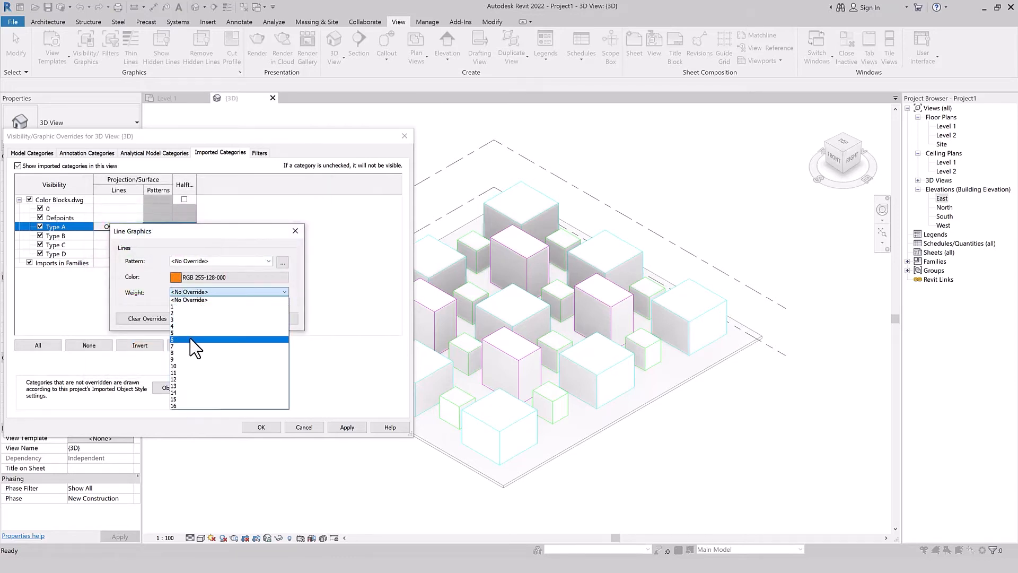
left_click(190, 333)
left_click(227, 318)
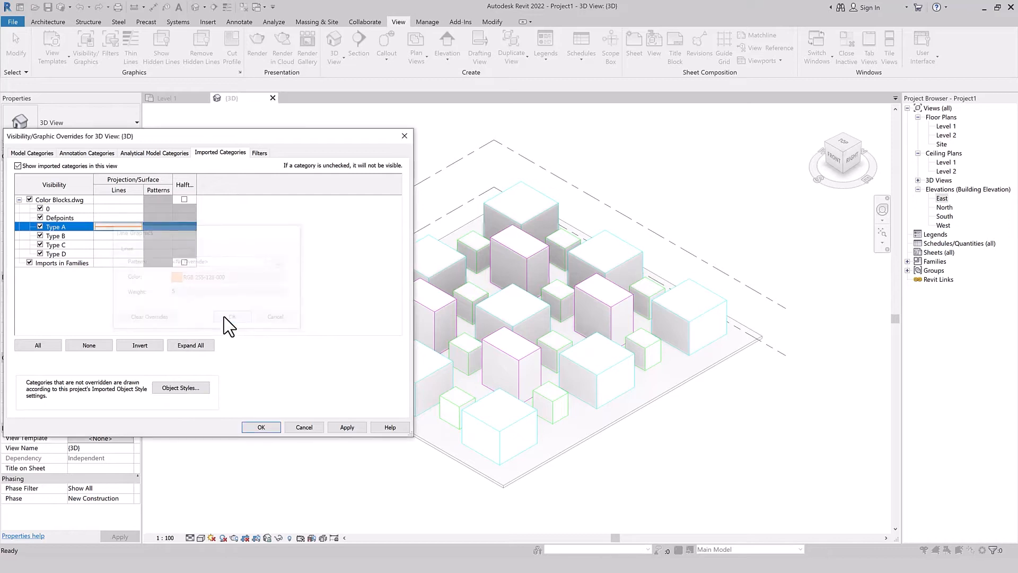
left_click(345, 429)
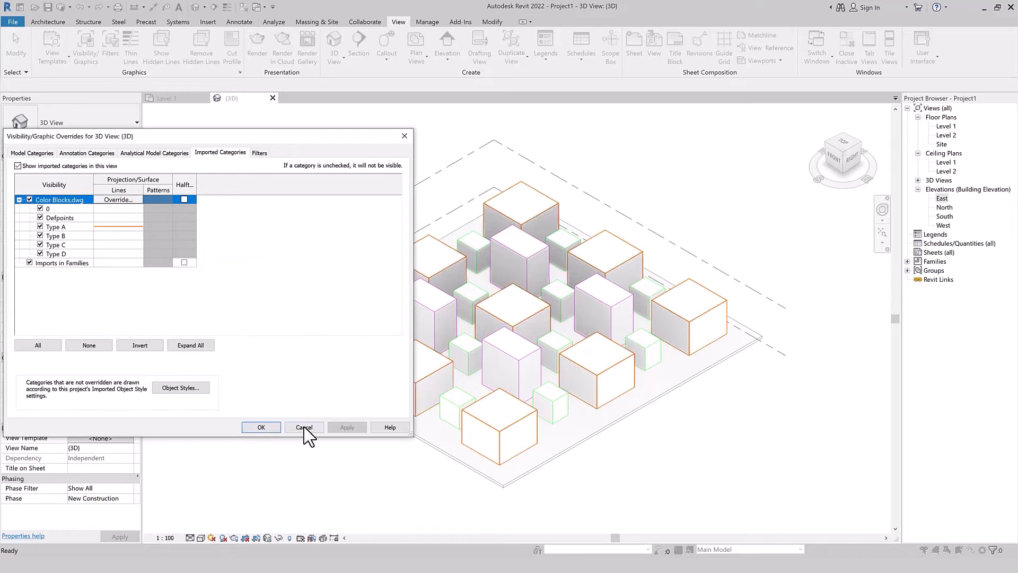
left_click(244, 428)
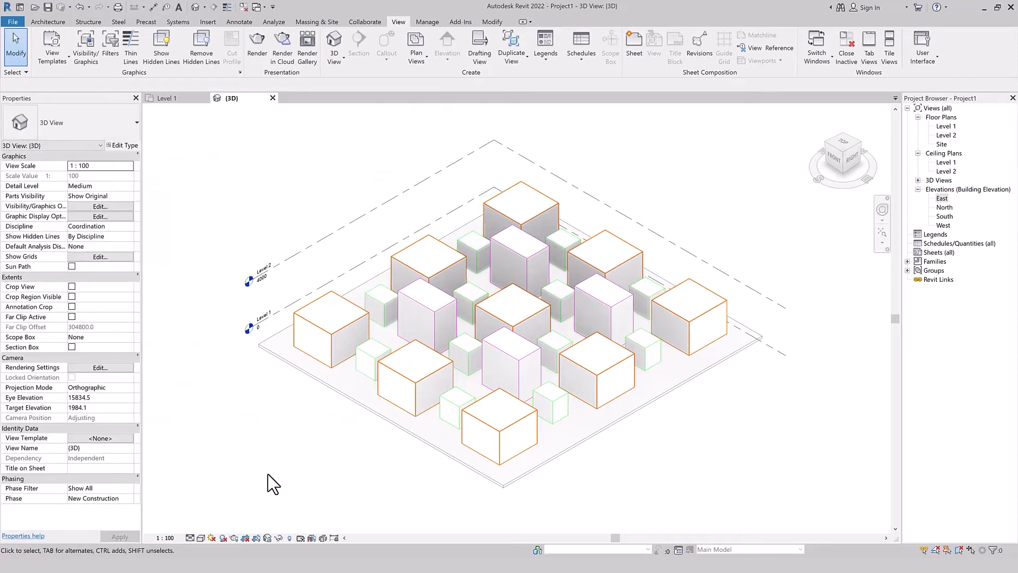
- Compare how the Type A blocks are displayed in the Level 1 floor plan, East elevation and 3D view
left_click(168, 98)
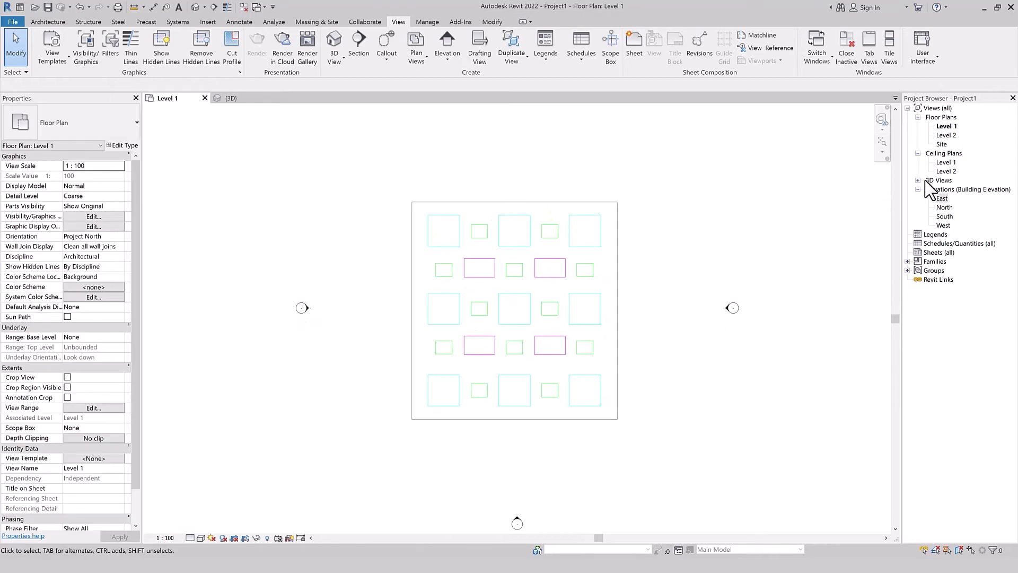
double_click(943, 198)
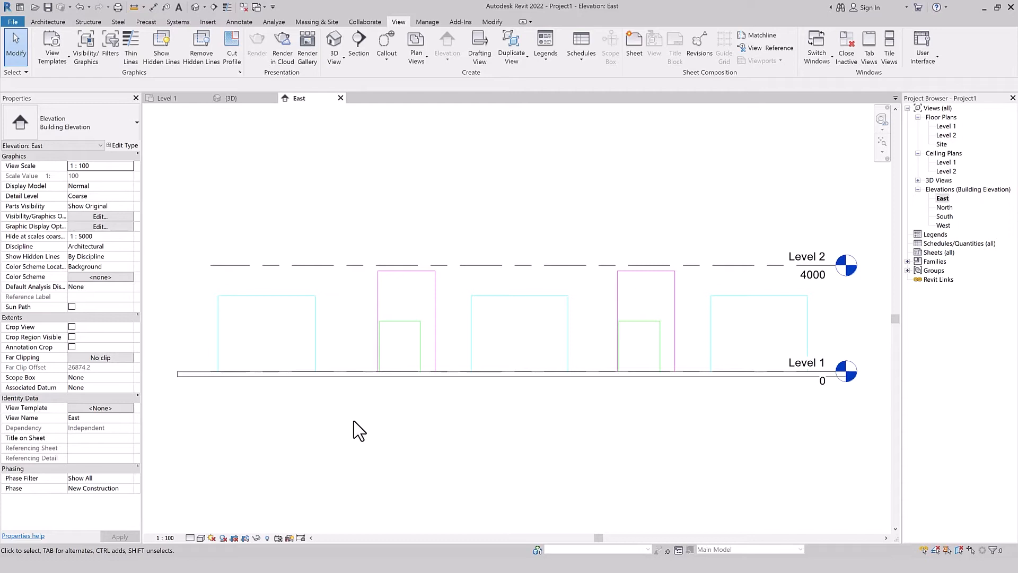
left_click(170, 99)
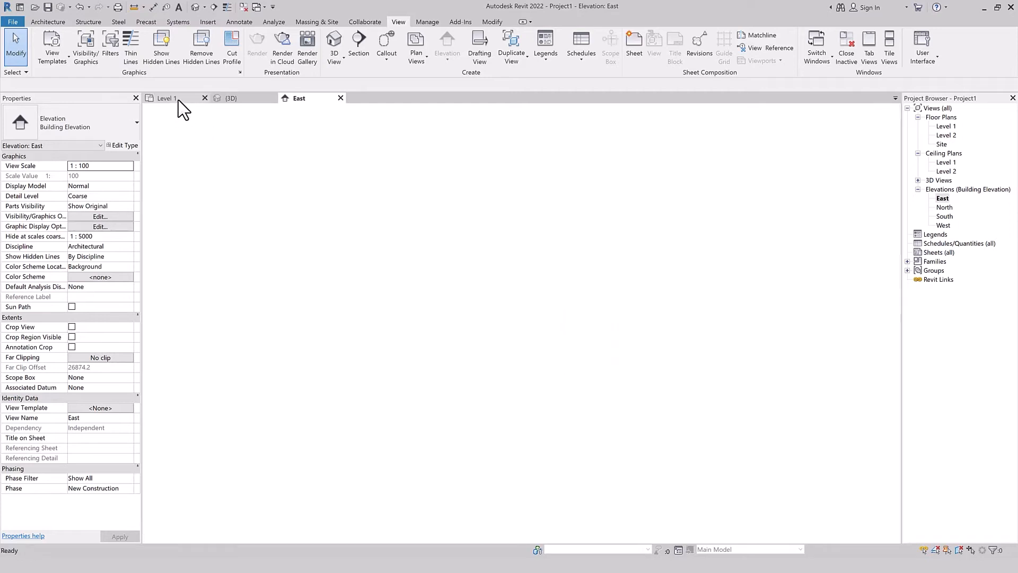
left_click(246, 101)
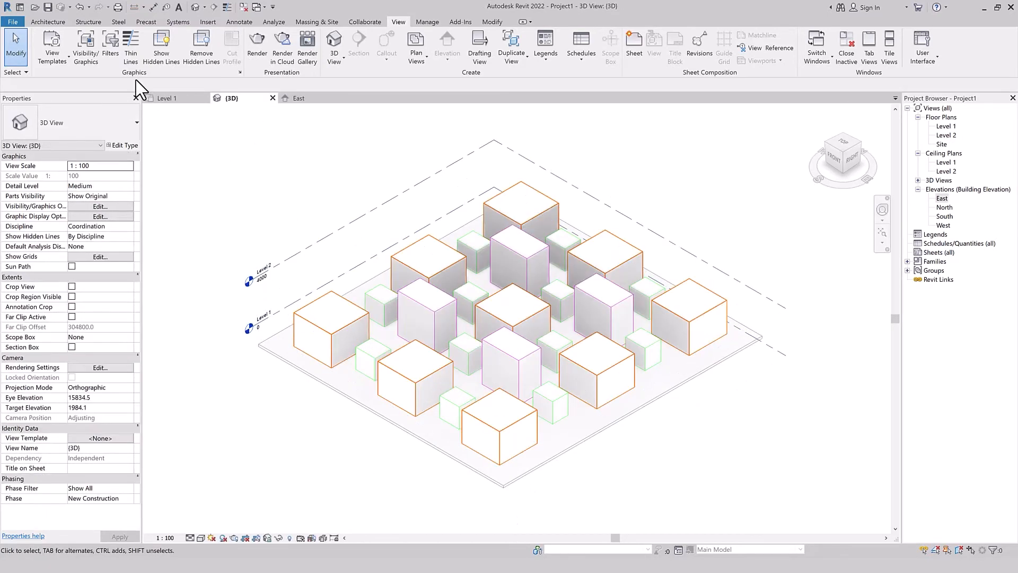
left_click(314, 99)
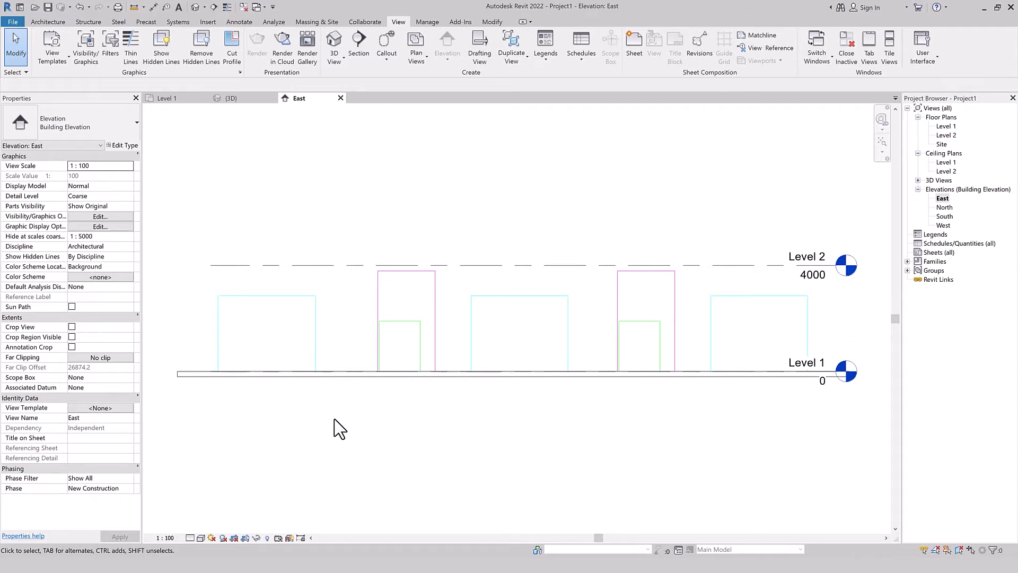
- Open the project's object styles for imported objects and widen the columns of the layer table
left_click(427, 22)
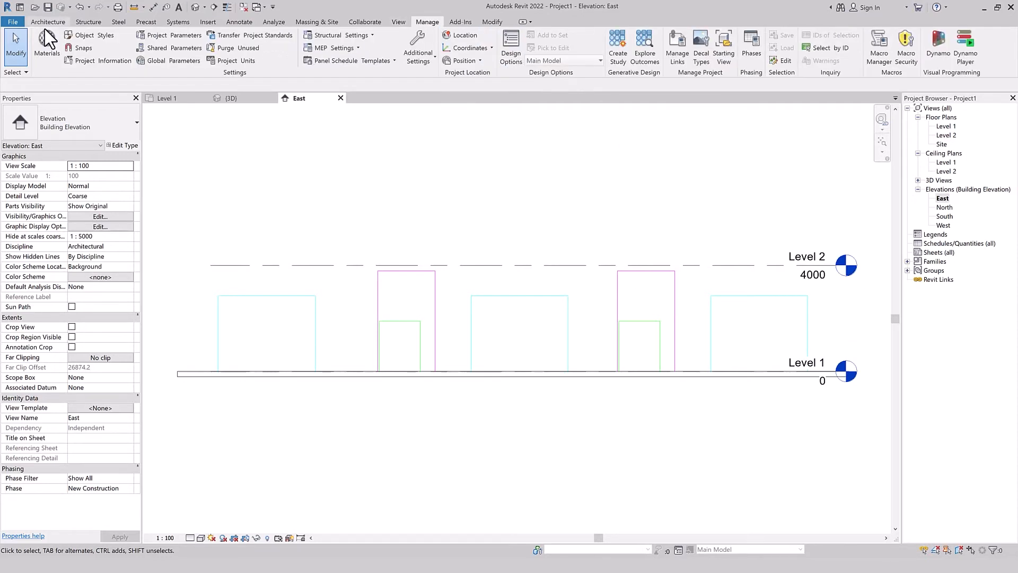
left_click(77, 35)
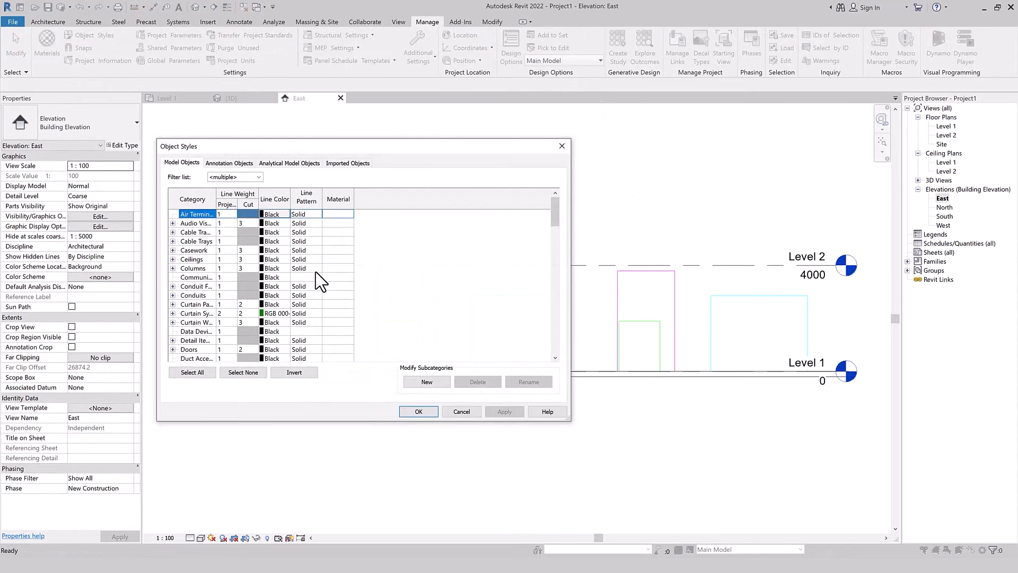
left_click(339, 164)
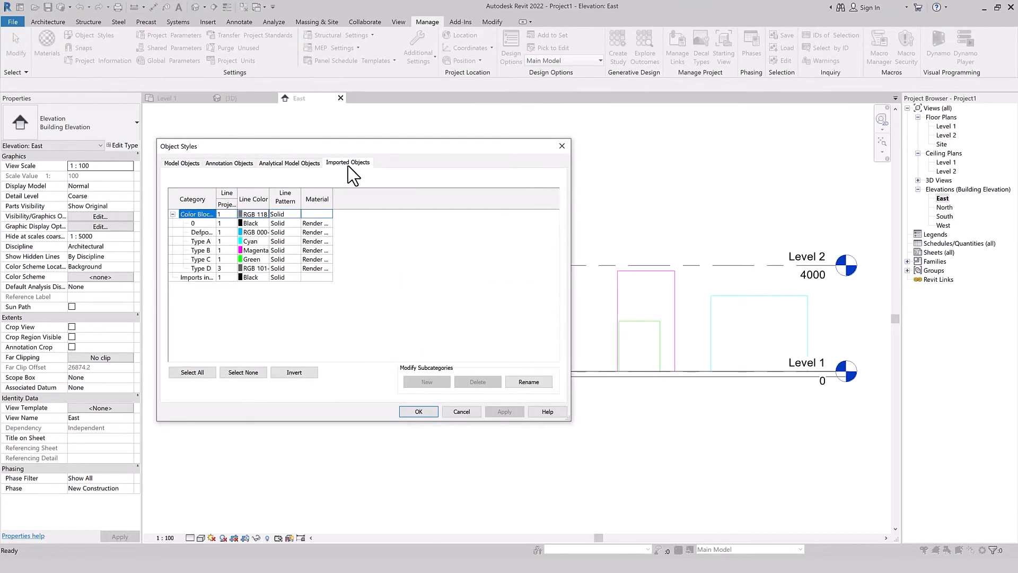
left_click_drag(216, 194, 436, 200)
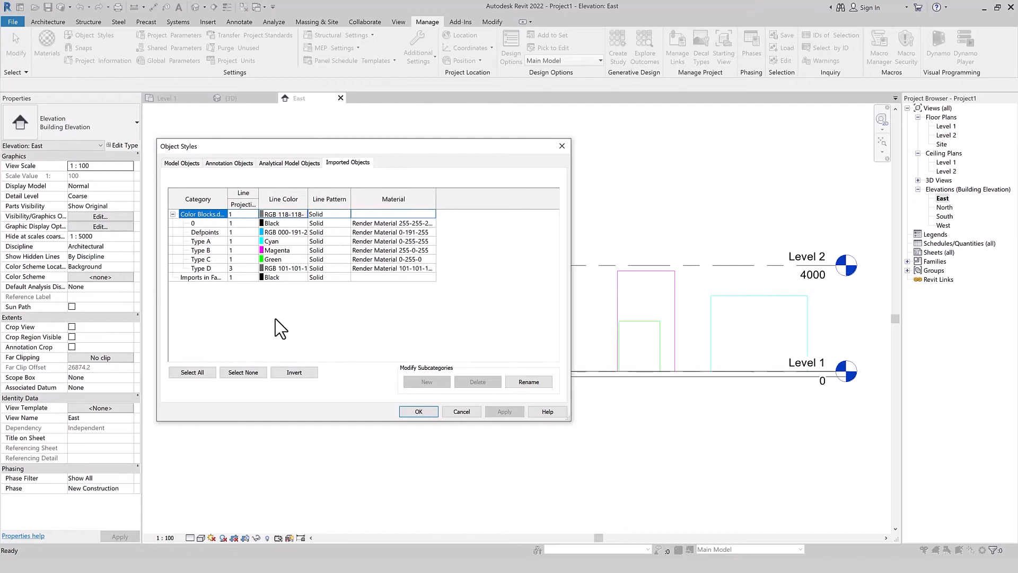
- Change the Type A layer's line color to black in the object styles and accept the change
left_click(201, 242)
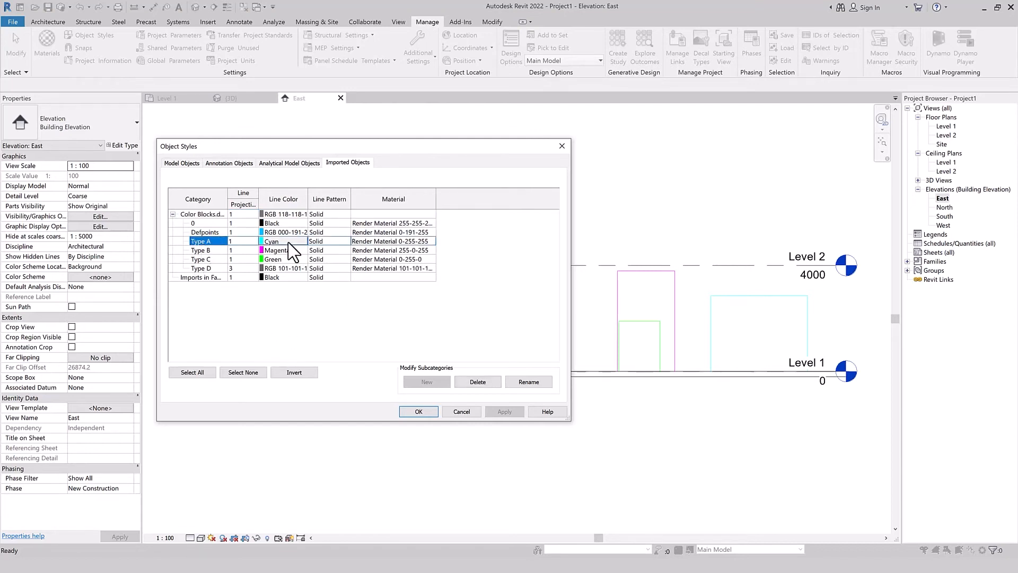
left_click(283, 242)
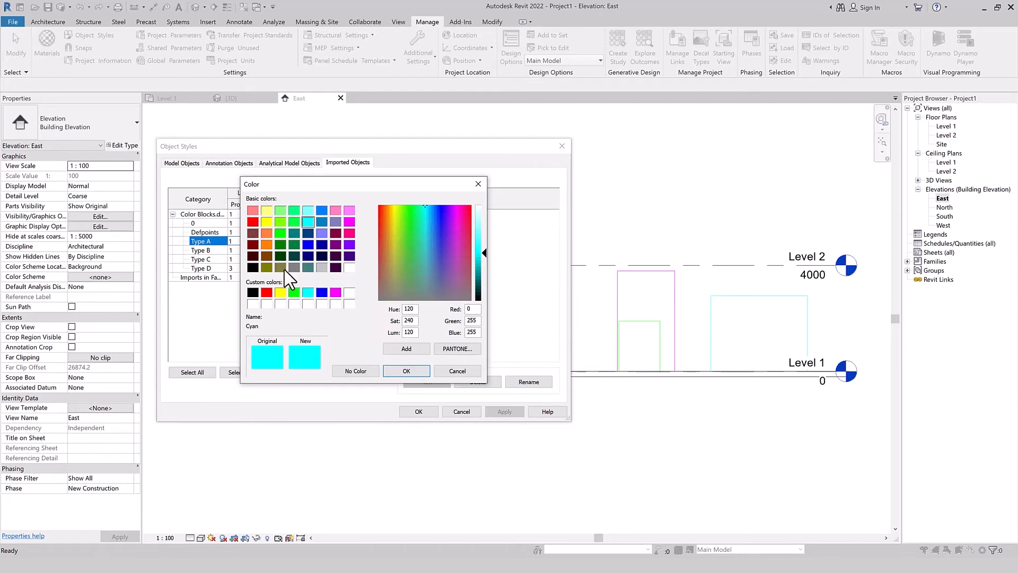
left_click(322, 293)
left_click(253, 293)
left_click(405, 371)
left_click(422, 413)
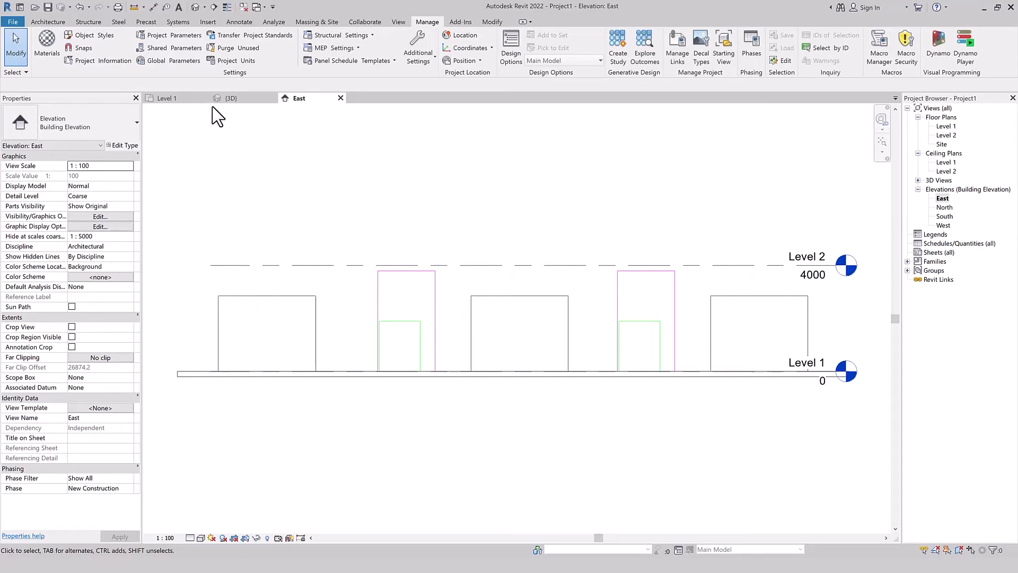
- Clear the line graphics override of the Type A layer in the 3D view and accept the view's graphic overrides
left_click(186, 99)
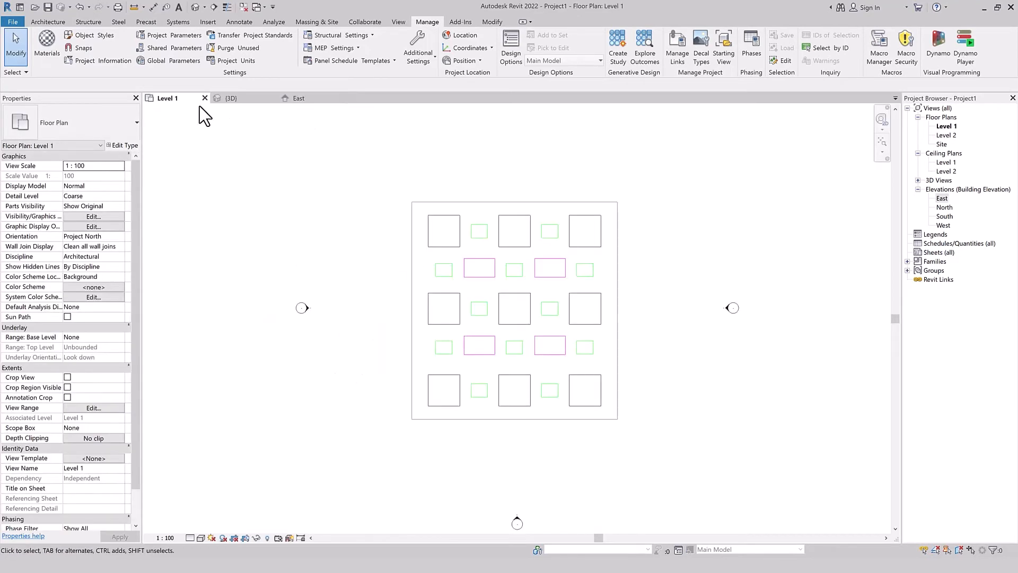
left_click(230, 99)
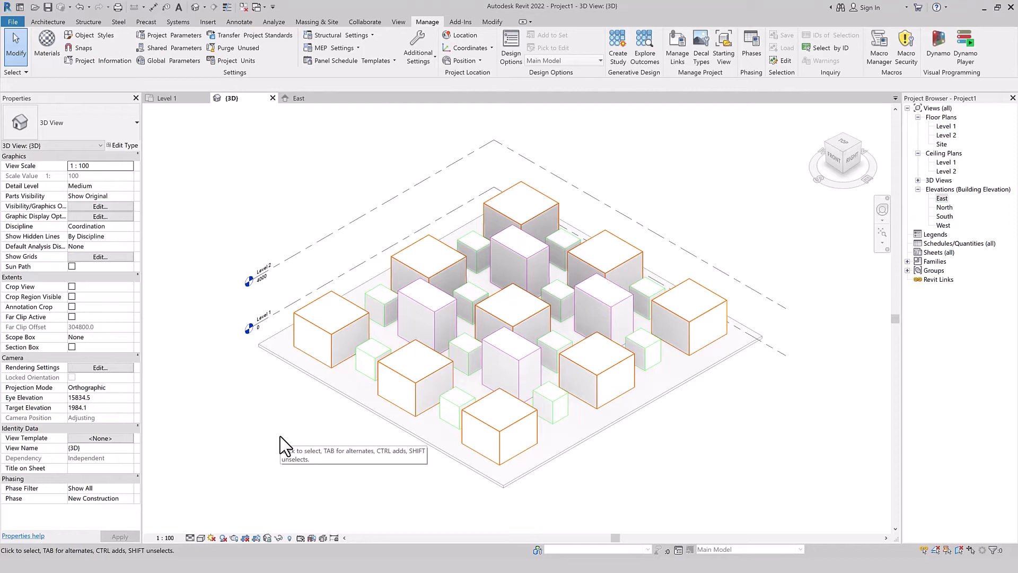
left_click(91, 206)
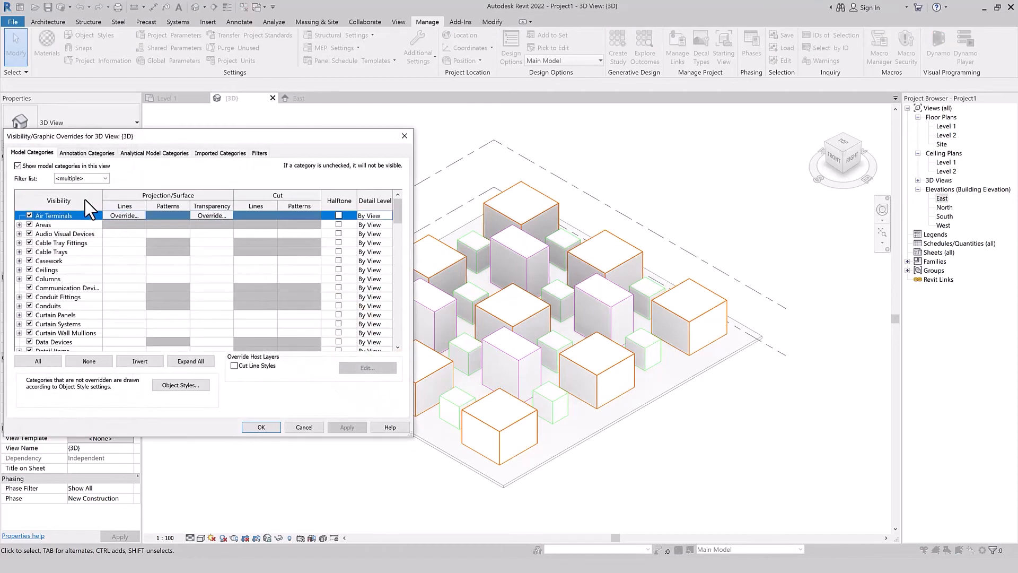
left_click(227, 153)
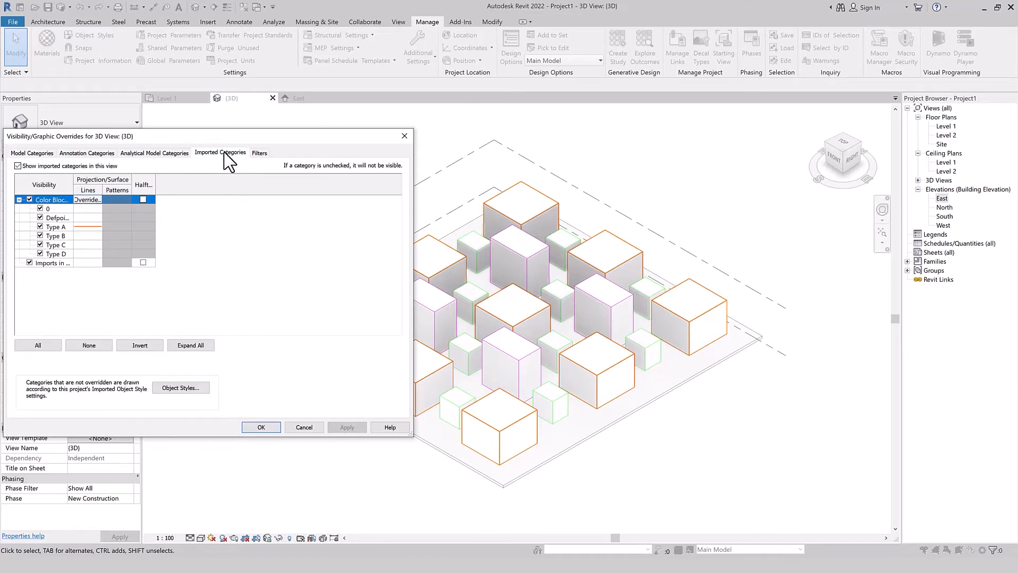
left_click(87, 227)
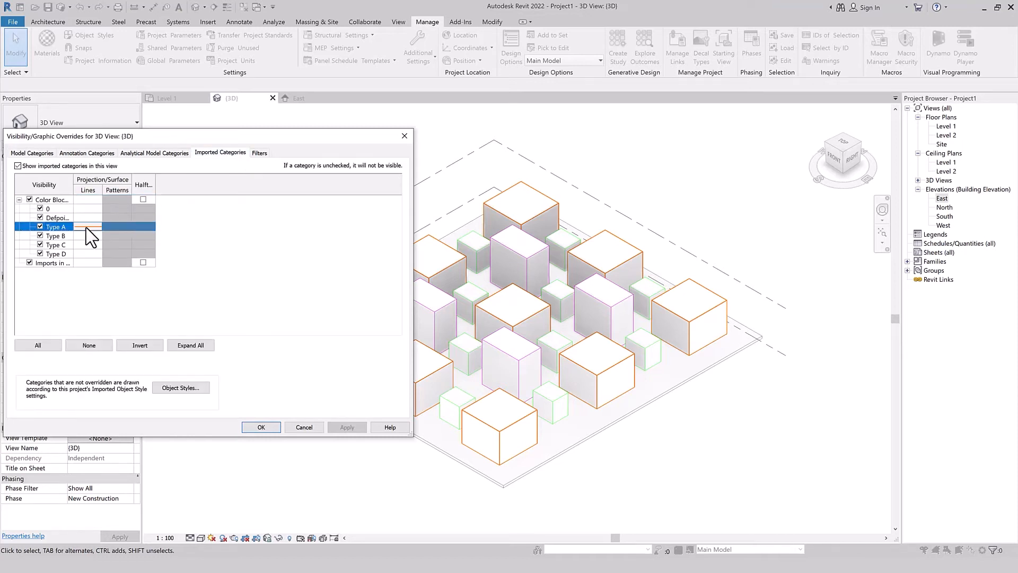
left_click(88, 227)
left_click(151, 319)
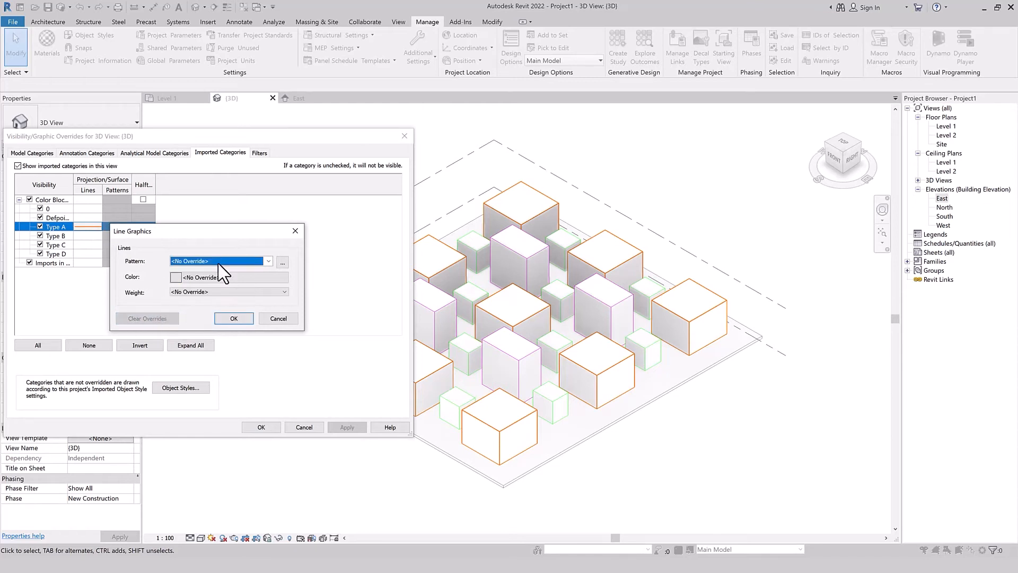
left_click(234, 319)
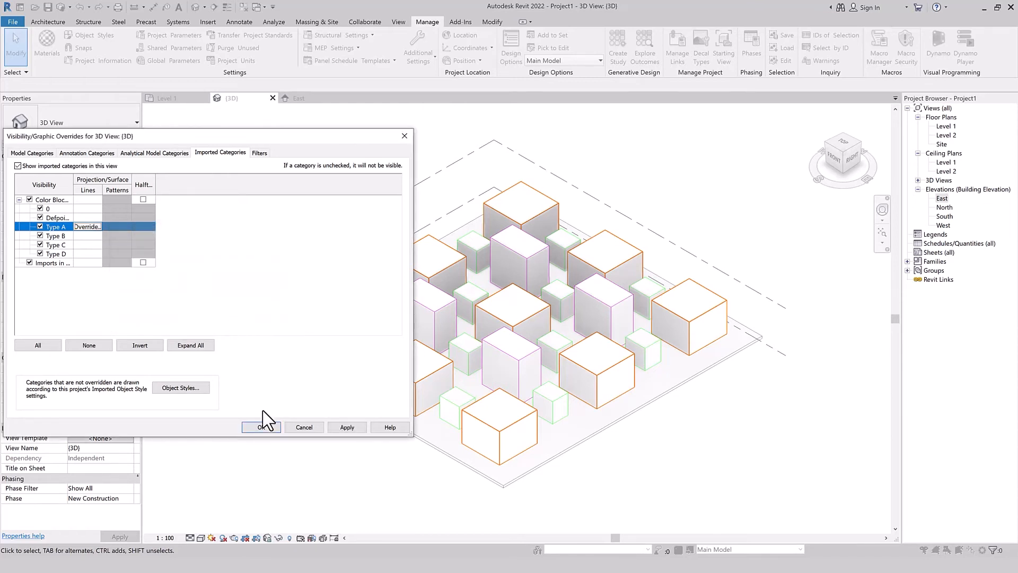
left_click(261, 429)
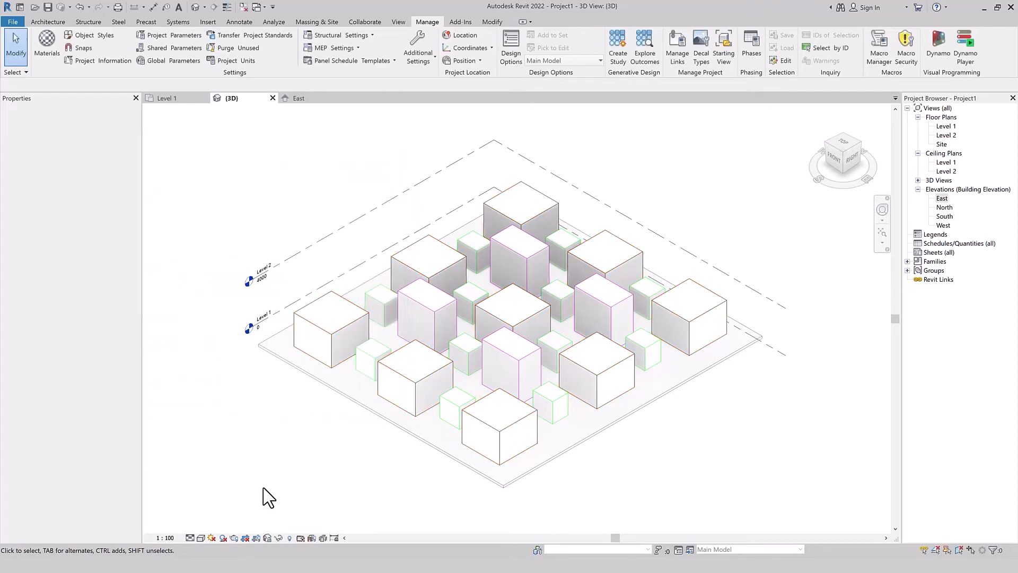
- Compare the Type A blocks' line color in the East elevation, Level 1 floor plan and 3D view
left_click(311, 99)
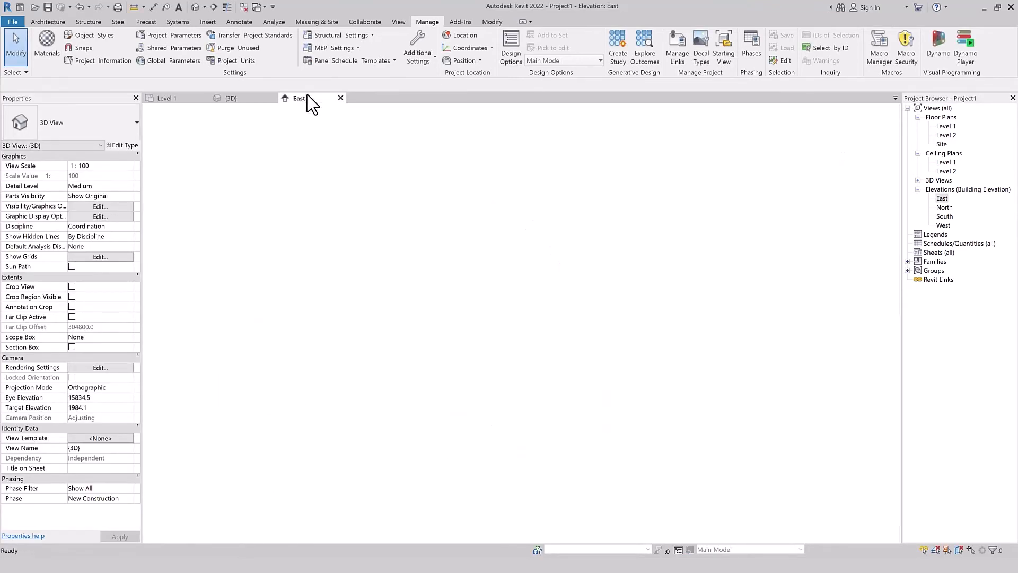
left_click(175, 100)
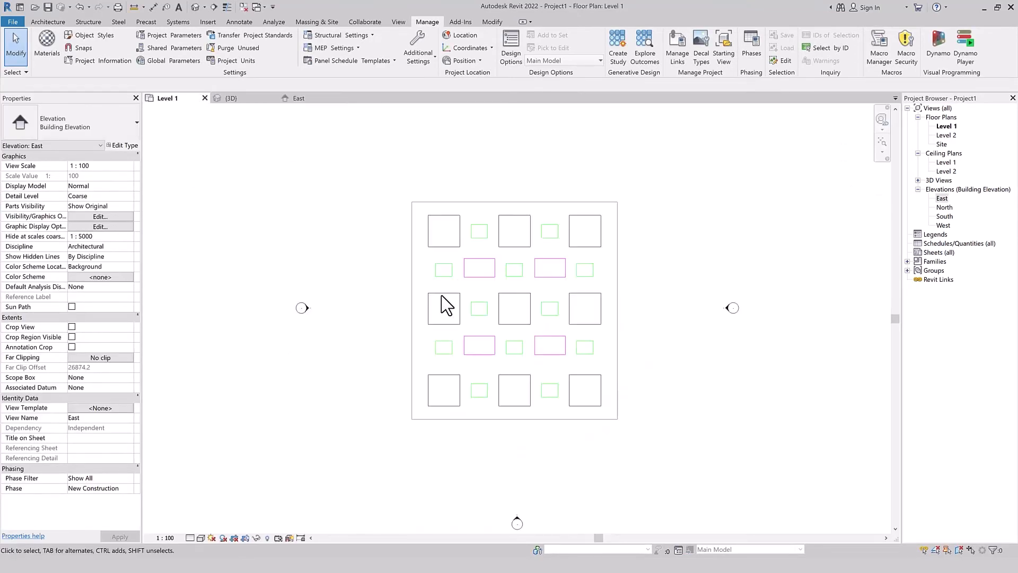
left_click(252, 100)
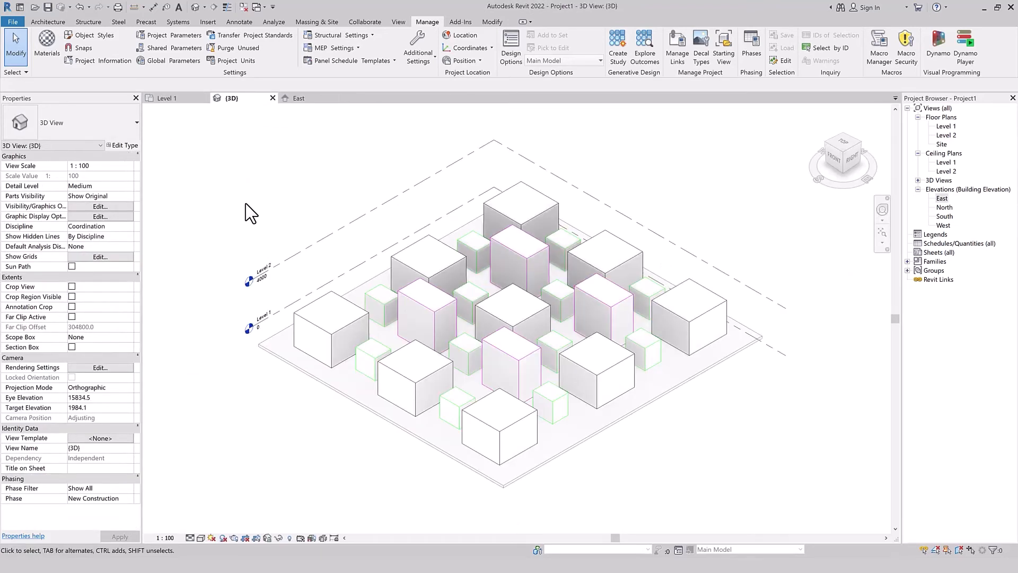
- Set the 3D view's visual style to Consistent Colors
left_click(201, 537)
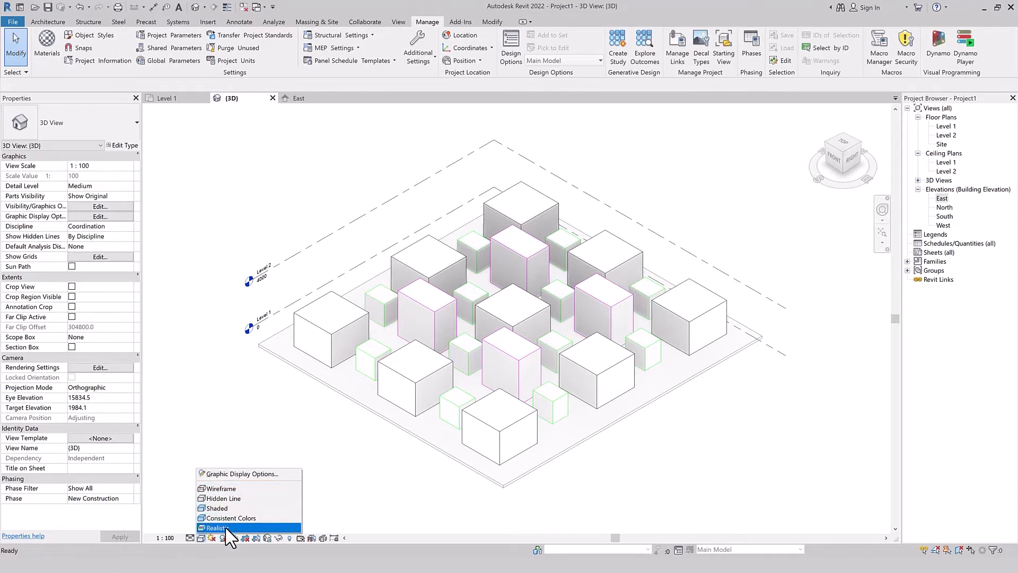
left_click(222, 518)
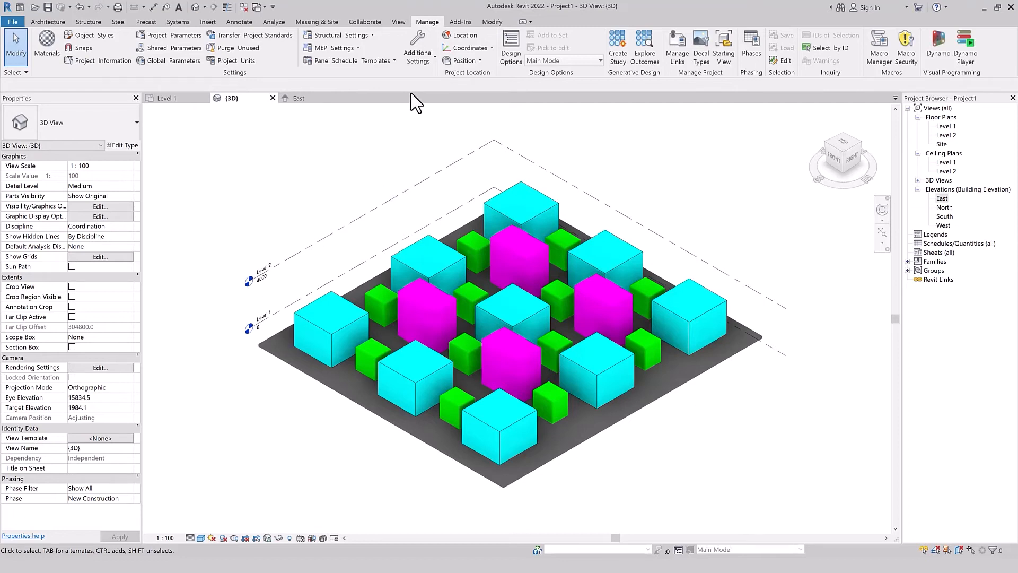
- Open the project's object styles for imported objects and widen the table columns to read the layers' render materials
left_click(91, 34)
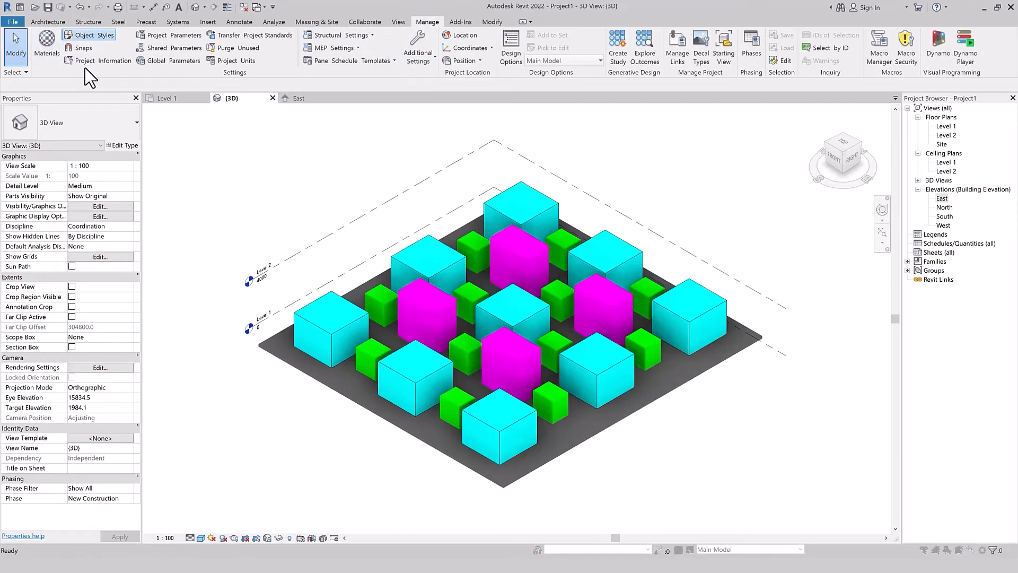
left_click(335, 163)
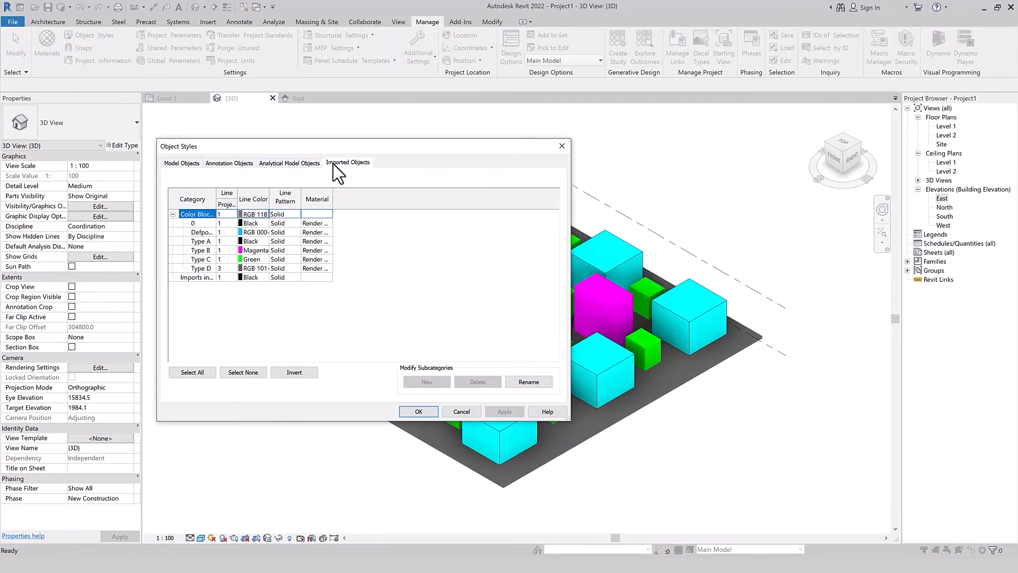
left_click_drag(238, 198, 451, 195)
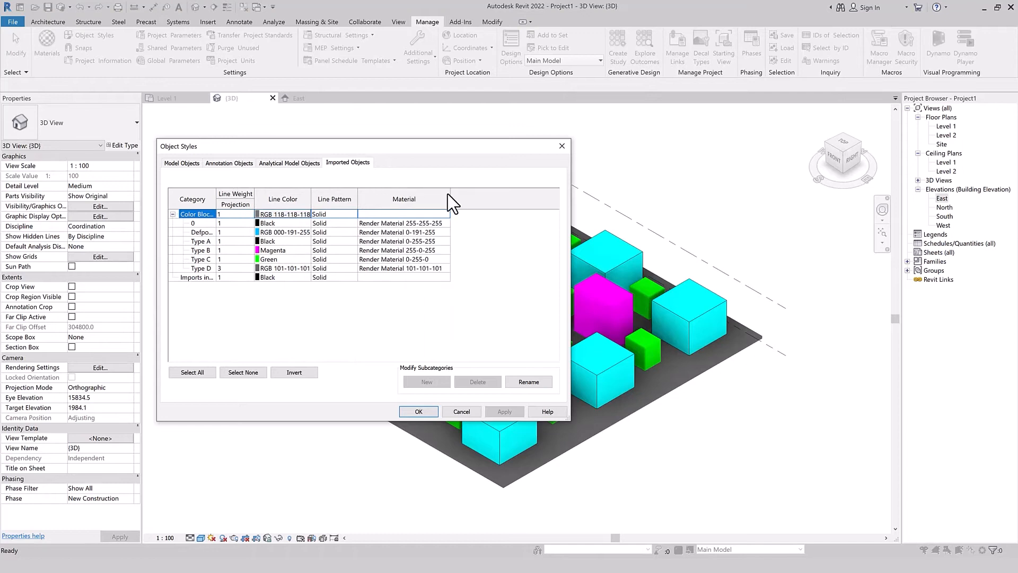
left_click(196, 242)
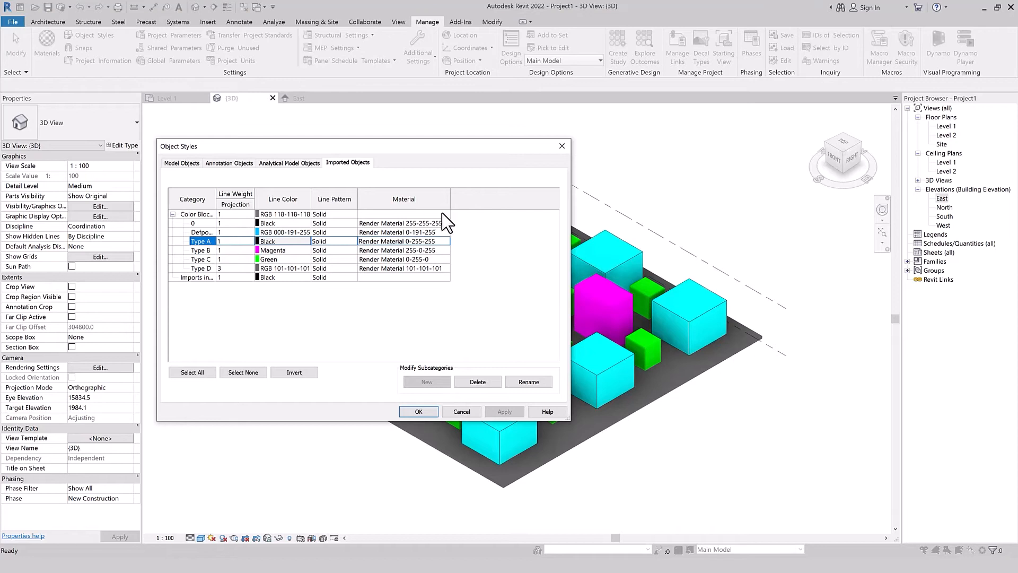
left_click(447, 252)
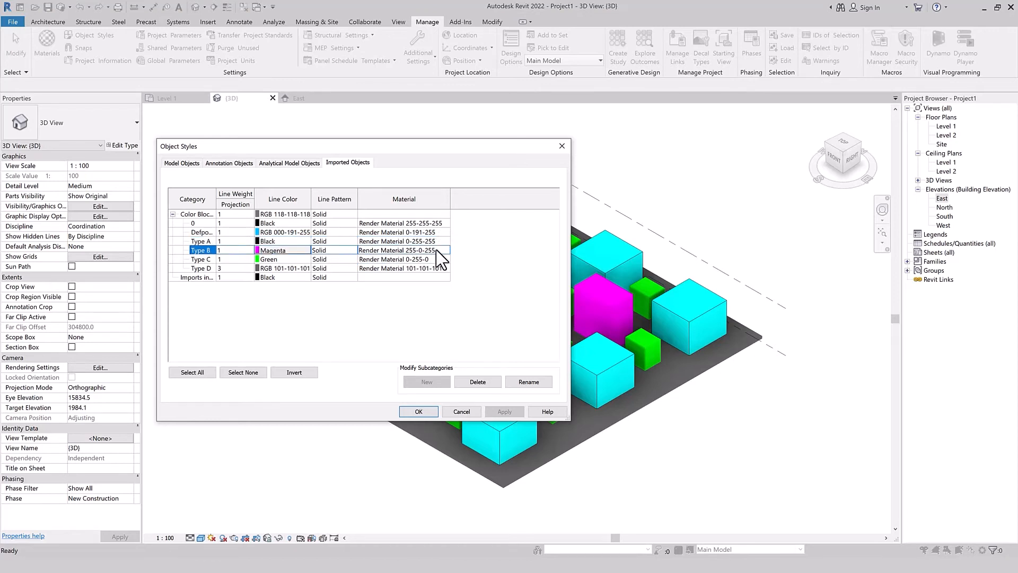
- Open the material assigned to the Type A layer and rename it Type A
left_click(199, 241)
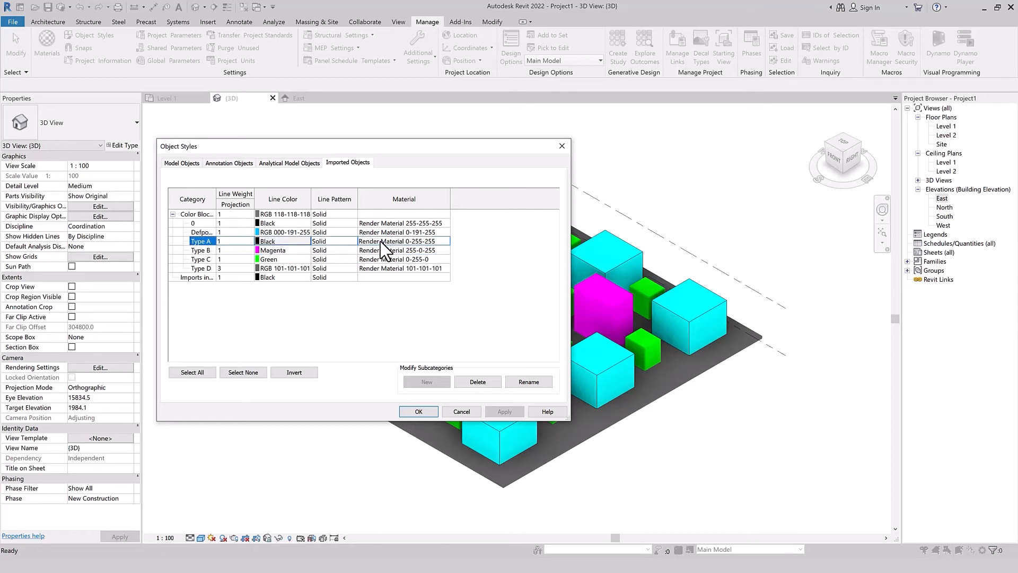
left_click(443, 241)
left_click(445, 241)
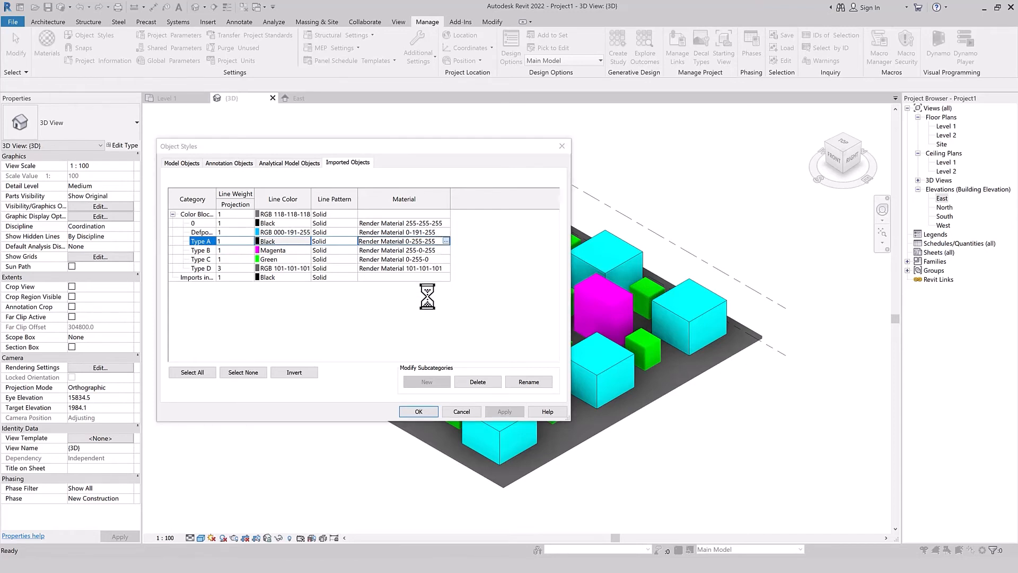
left_click(445, 241)
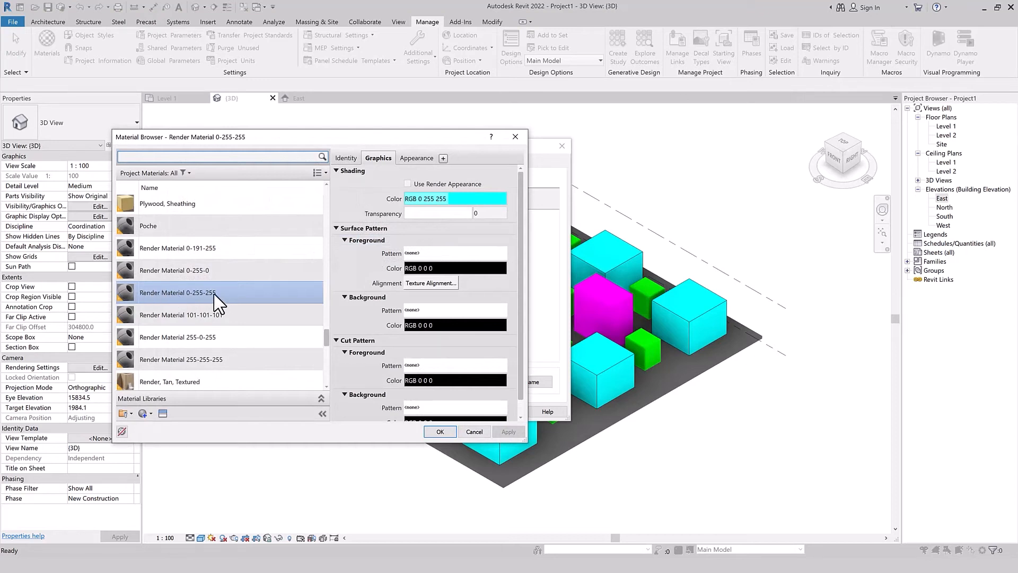
right_click(222, 291)
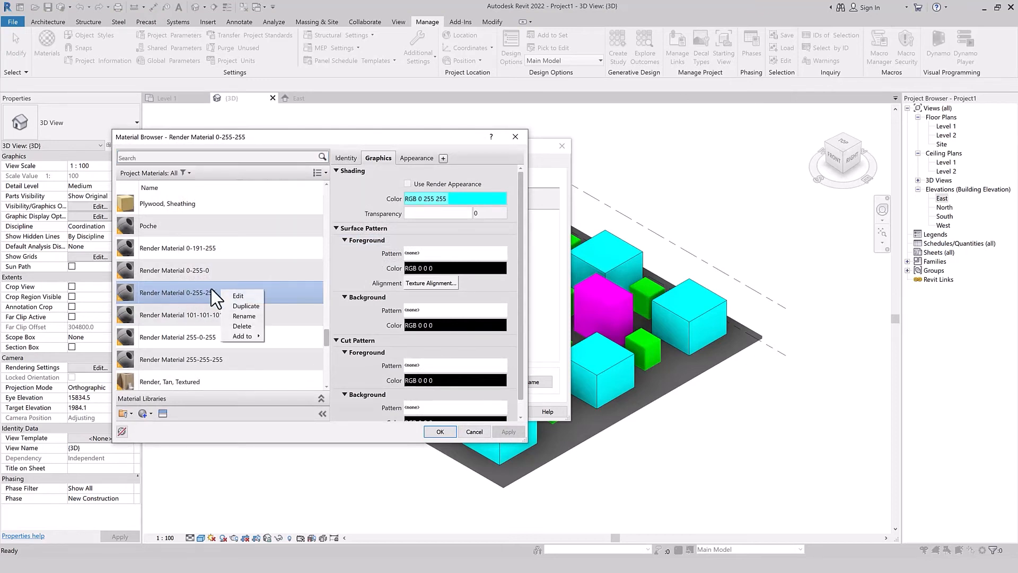
left_click(244, 316)
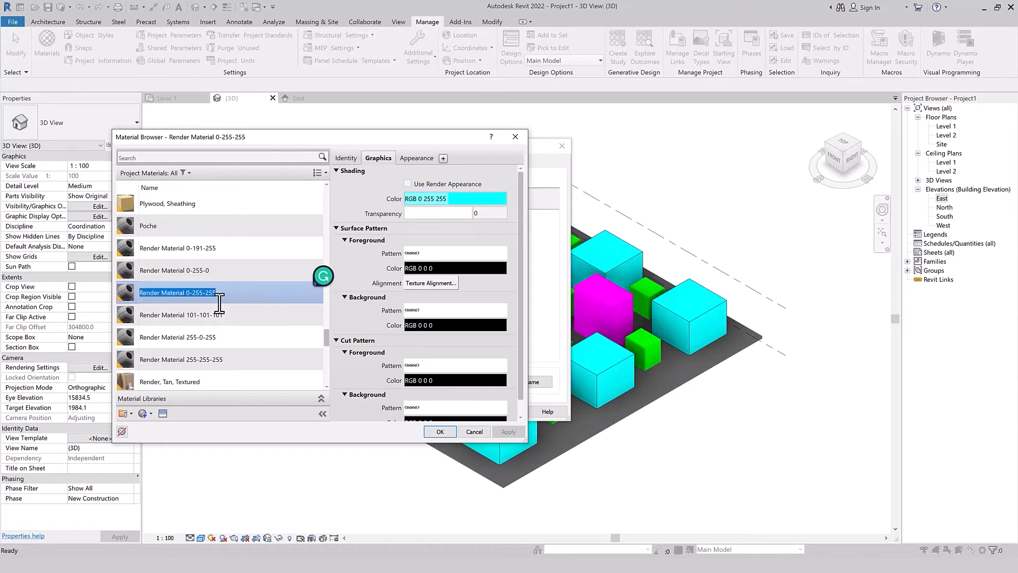
type("t")
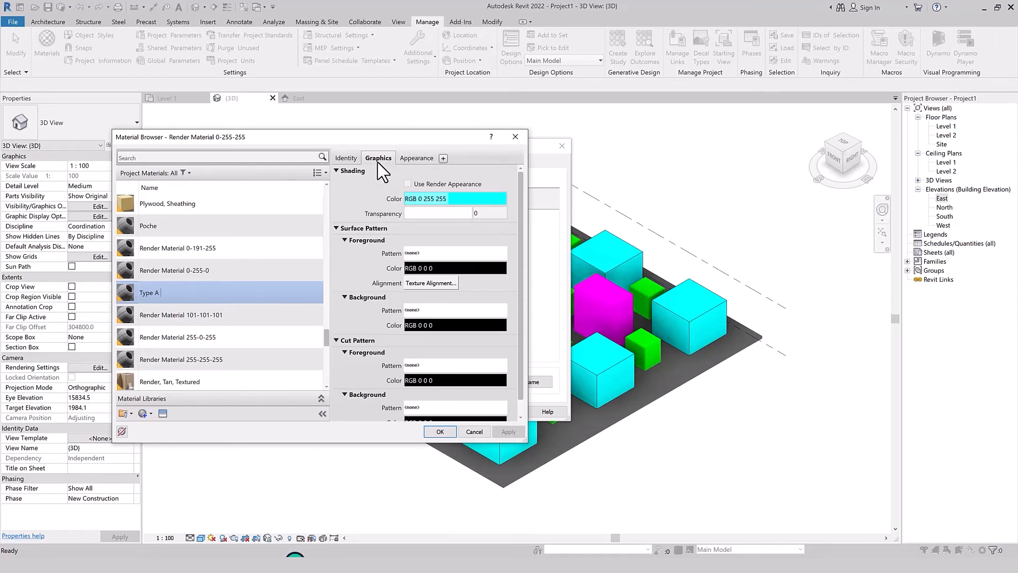
- Open the Type A material's appearance properties and start replacing its appearance asset
left_click(416, 158)
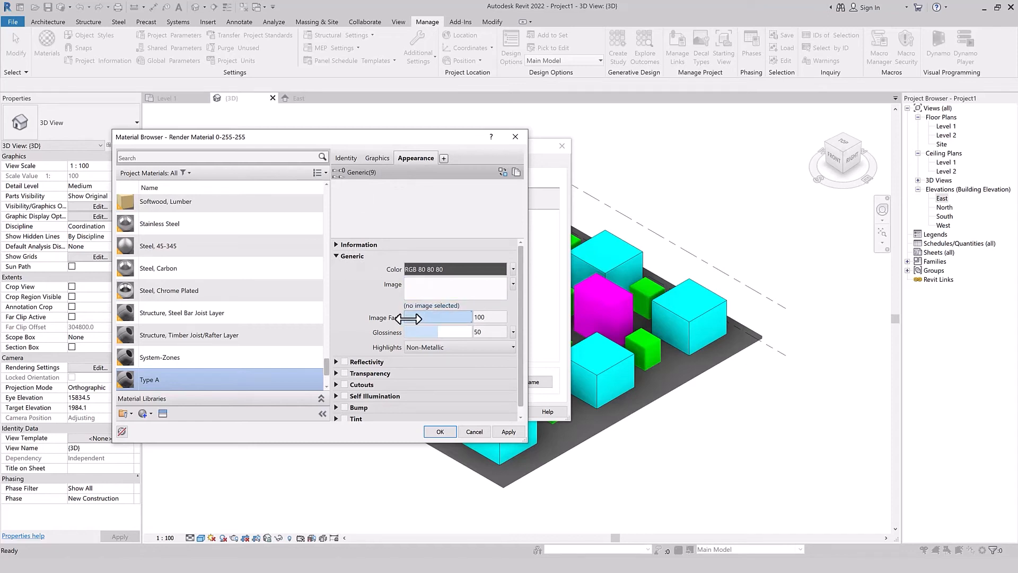
scroll(360, 300, "down", 1)
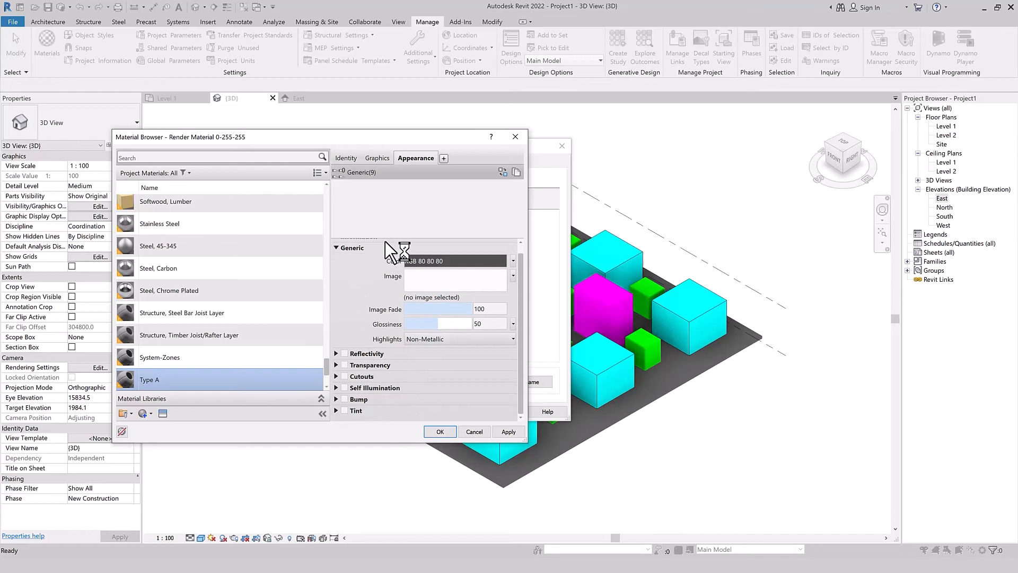
scroll(438, 245, "up", 1)
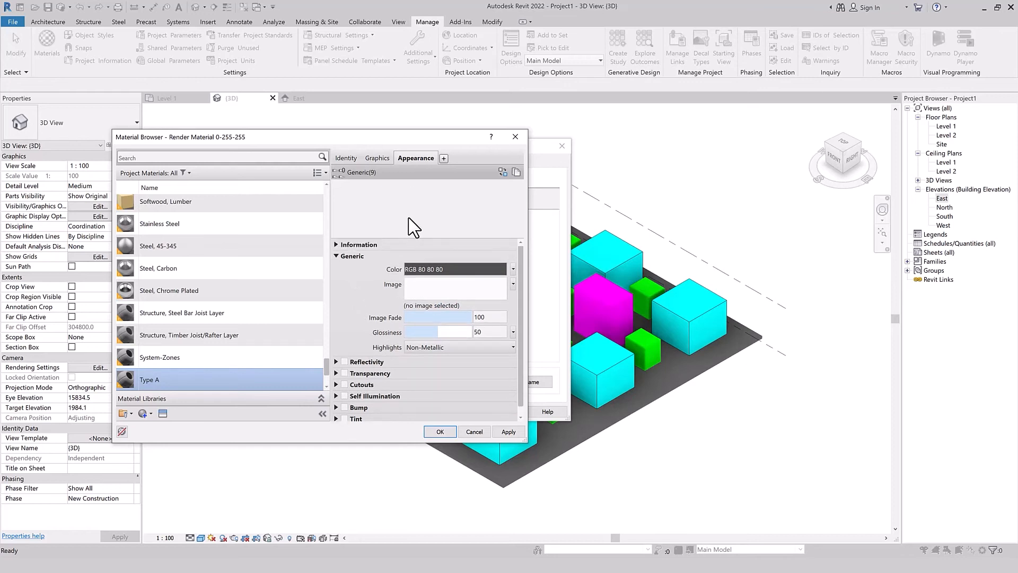
left_click(502, 173)
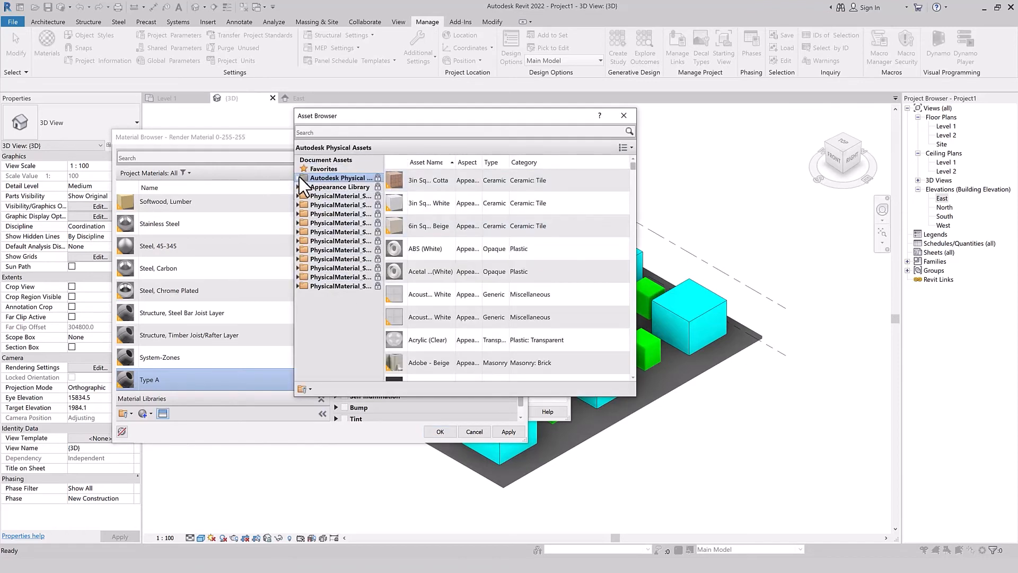
- Browse the ceramic and concrete assets in the Autodesk Physical Assets library
left_click(299, 178)
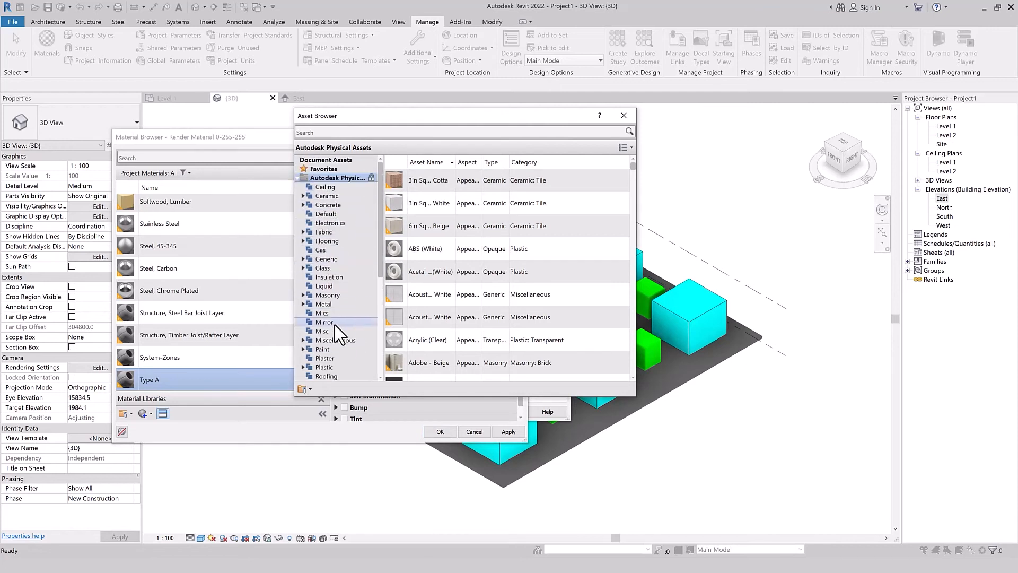
left_click(317, 131)
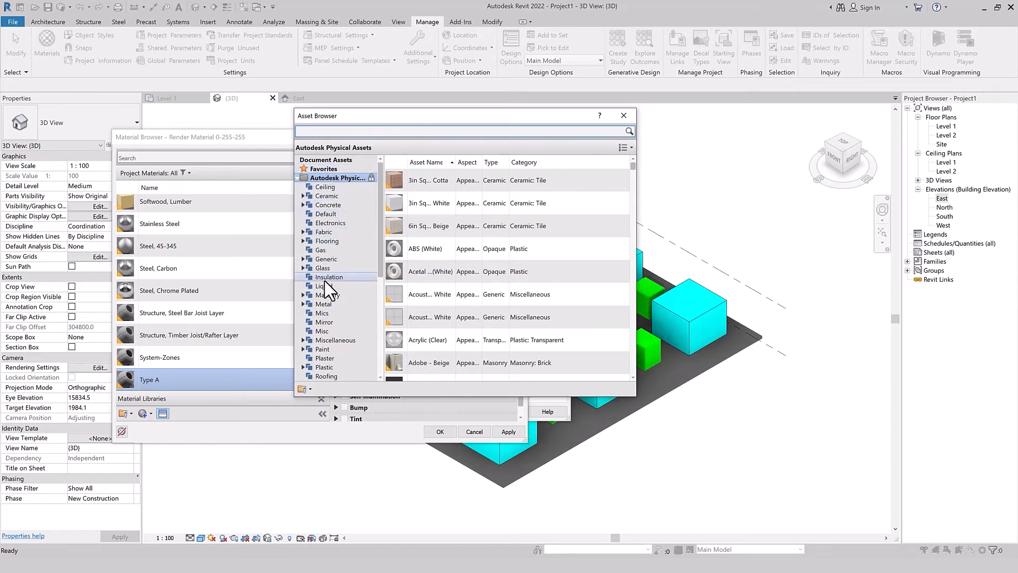
left_click(309, 196)
left_click(304, 196)
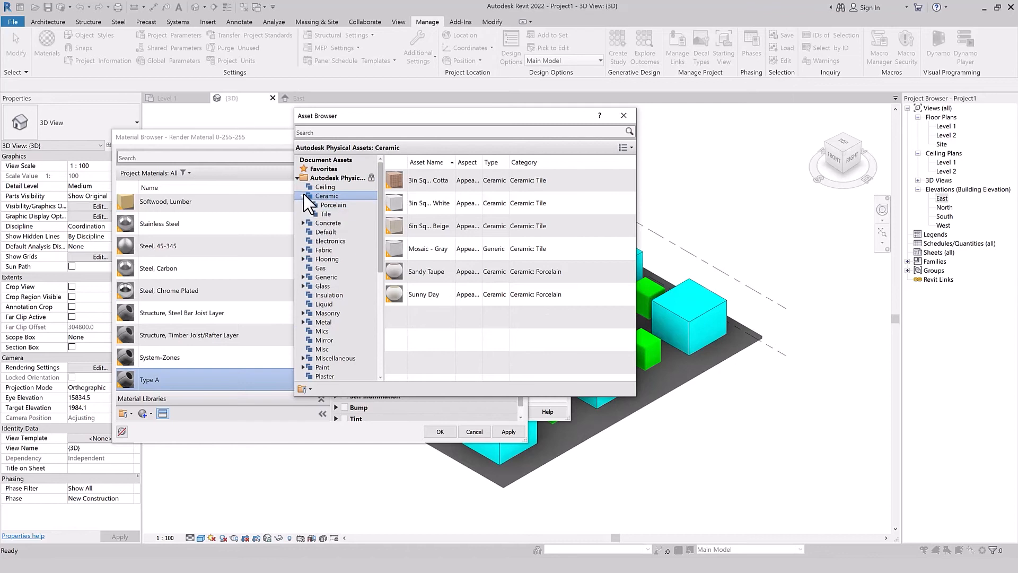
left_click(328, 223)
scroll(454, 223, "down", 2)
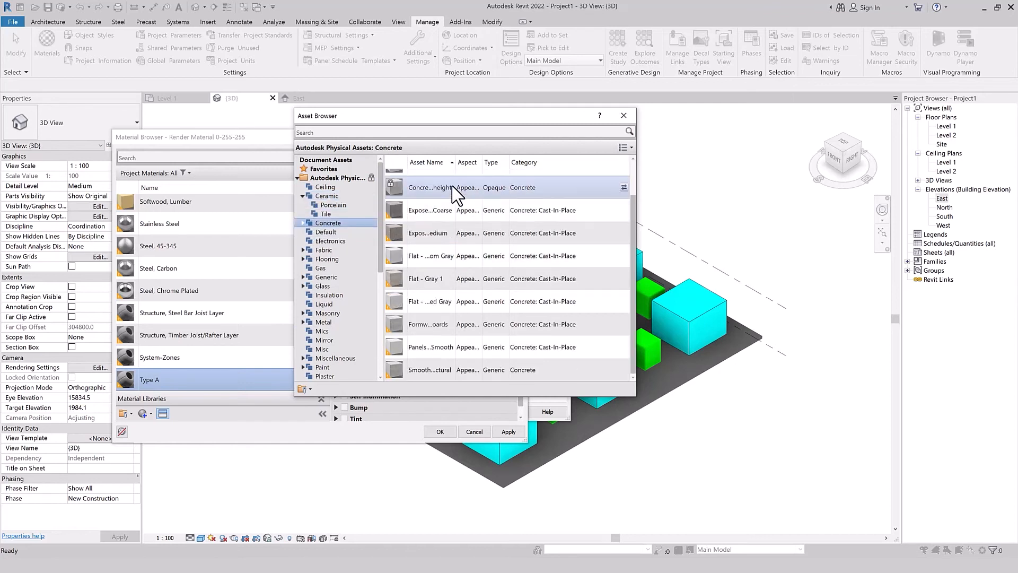
scroll(284, 209, "up", 1)
left_click(303, 223)
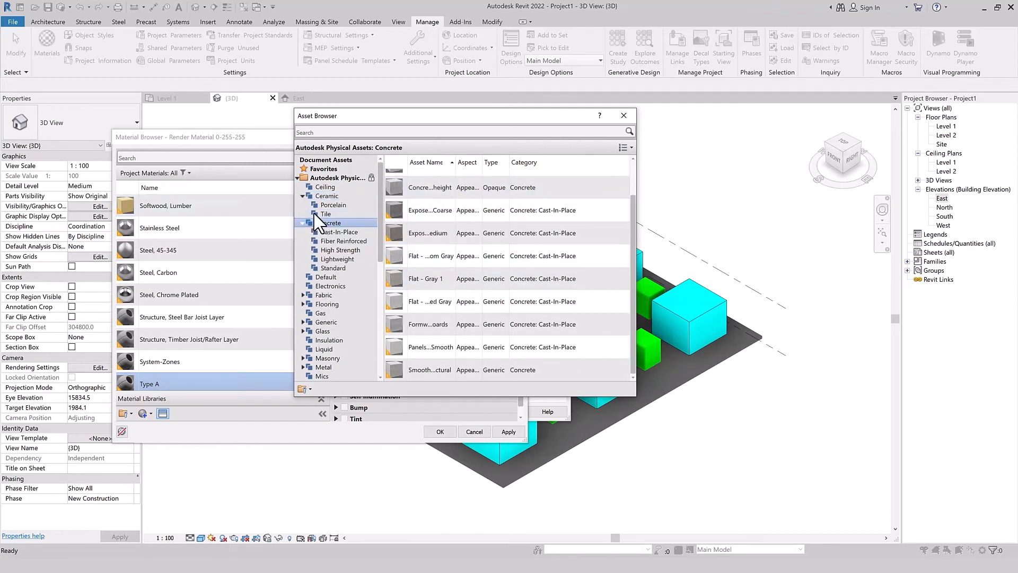
- Replace the Type A material's appearance with the Mahogany wood asset from the Autodesk Physical Assets library
scroll(320, 297, "down", 3)
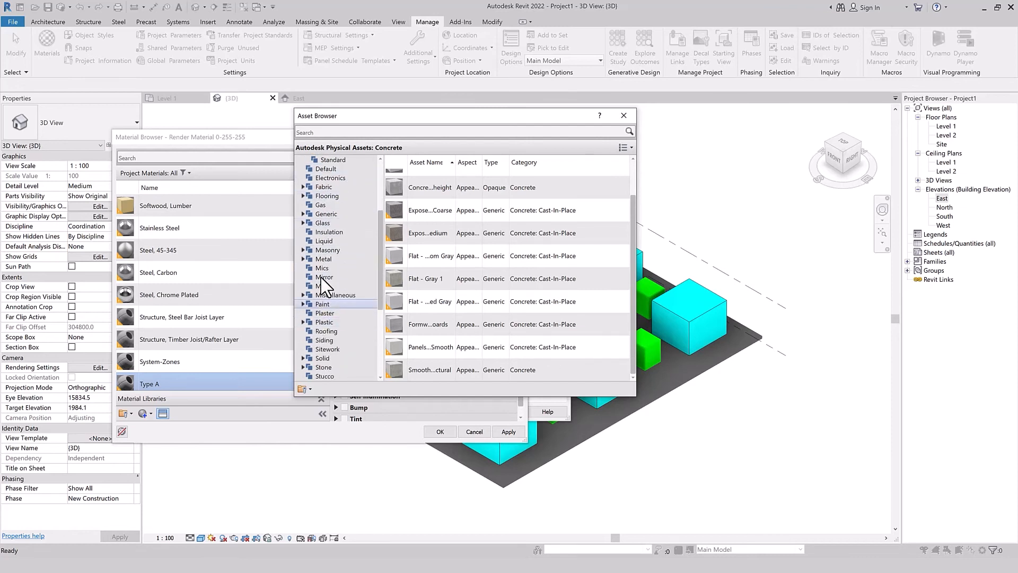
scroll(324, 318, "down", 2)
left_click(301, 360)
scroll(480, 302, "down", 2)
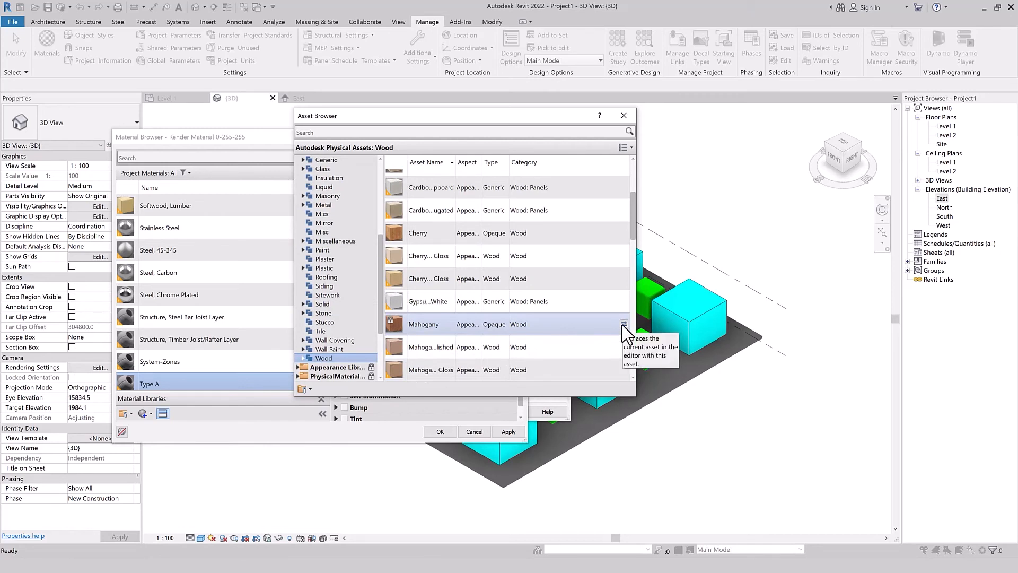
left_click(625, 324)
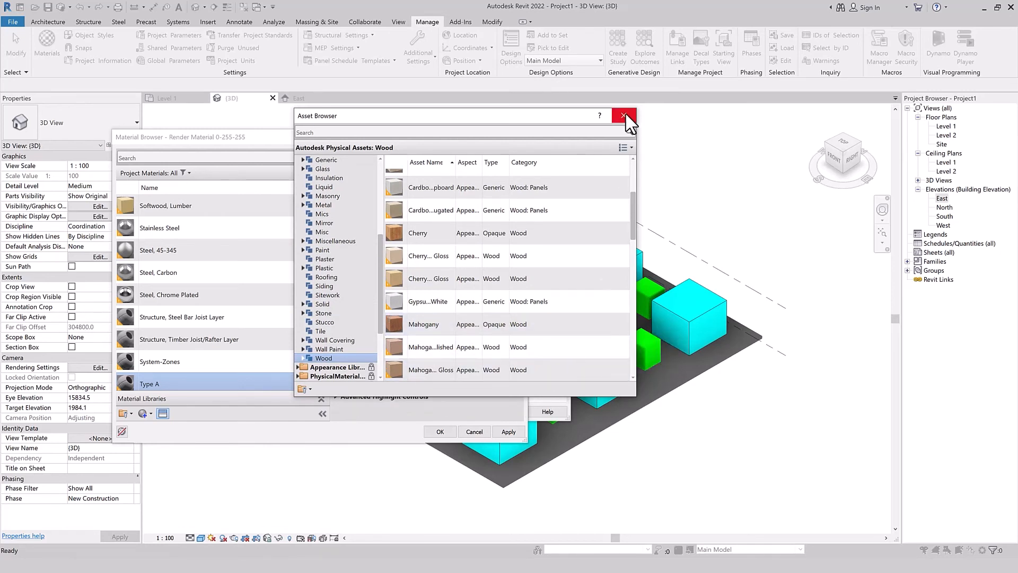
left_click(625, 115)
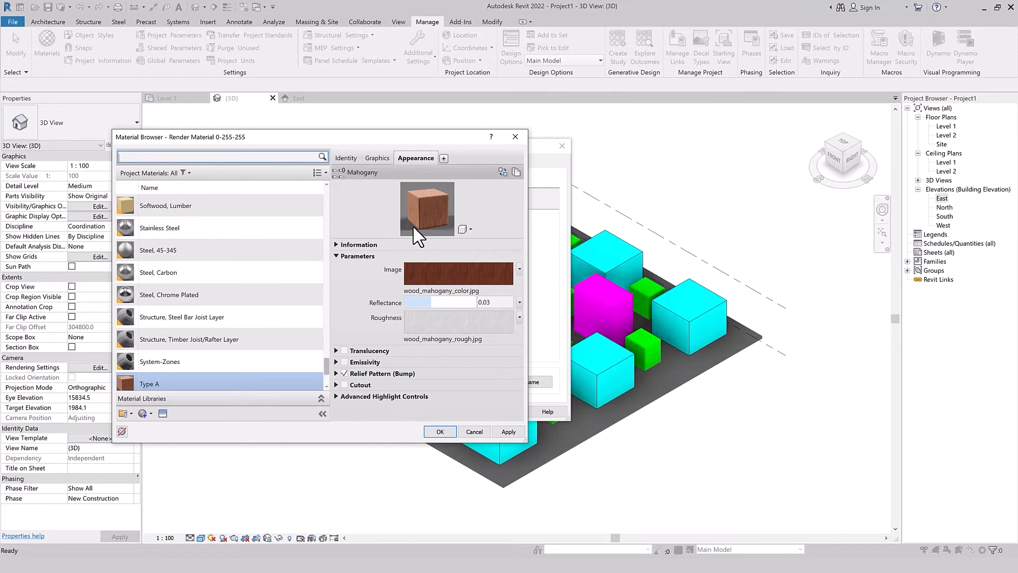
- Make Type A's shading use its render appearance, and review its surface and cut pattern settings
left_click(377, 158)
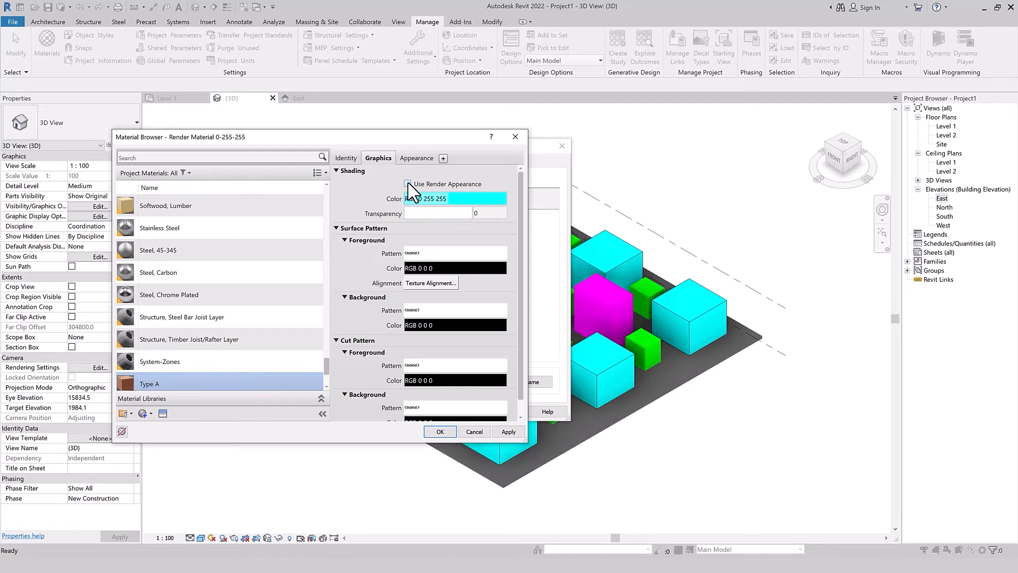
left_click(407, 184)
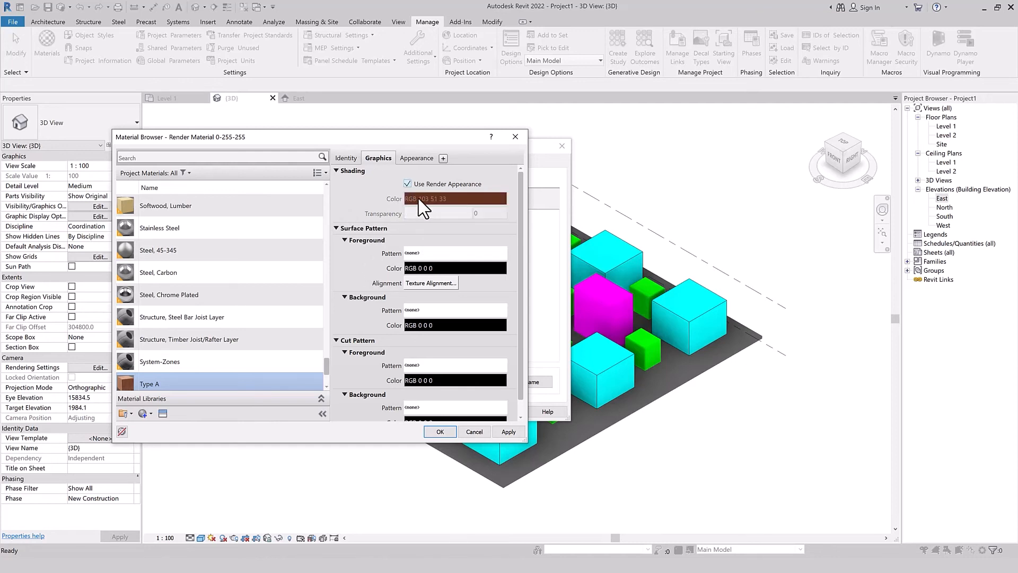
left_click(418, 158)
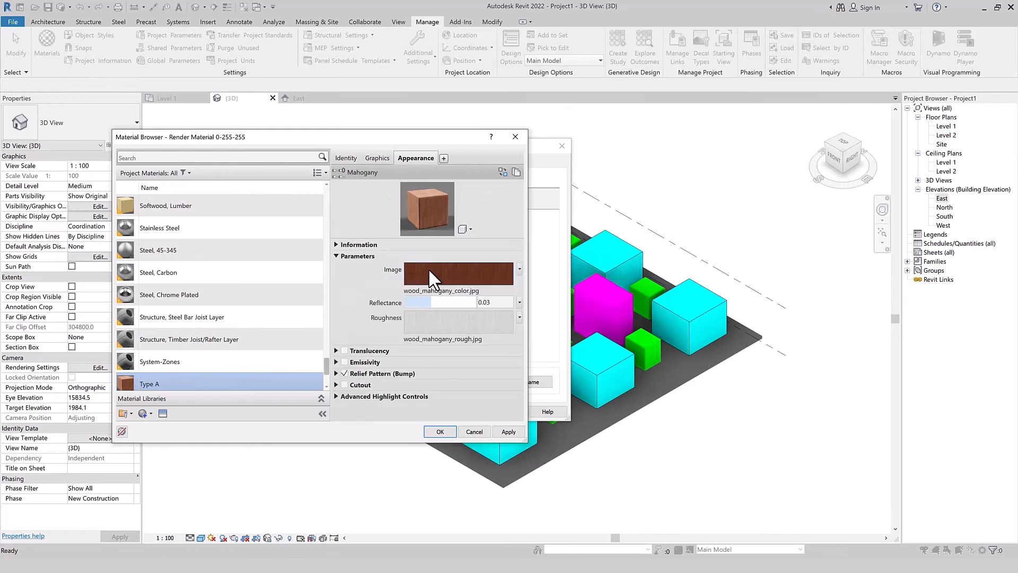
left_click(377, 157)
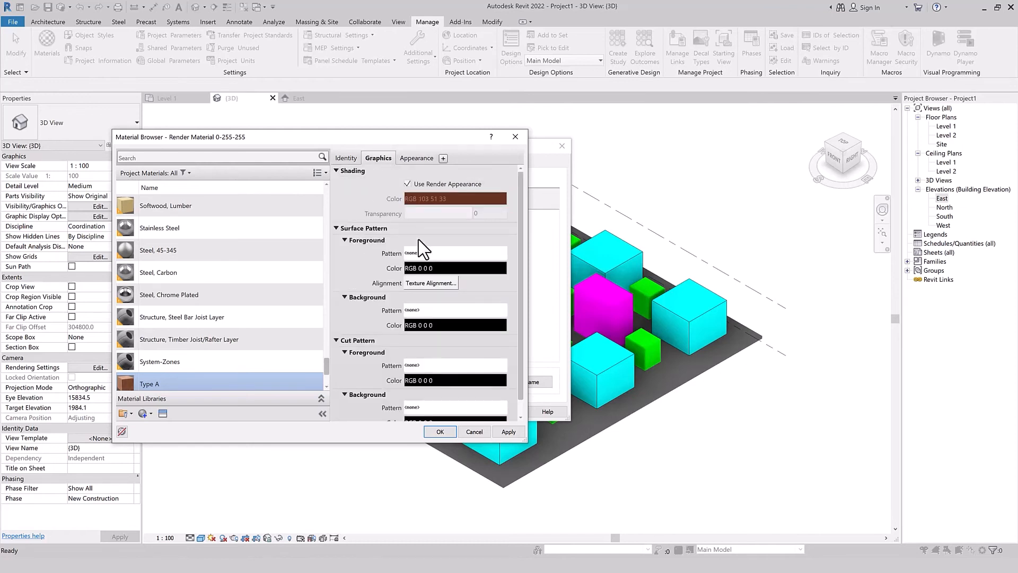
scroll(371, 233, "down", 1)
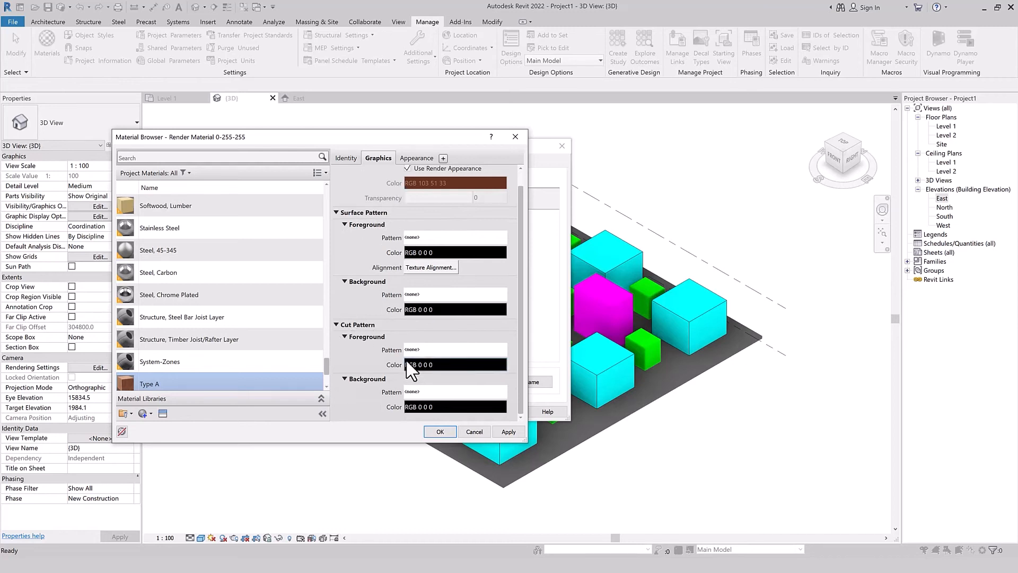
scroll(376, 406, "up", 1)
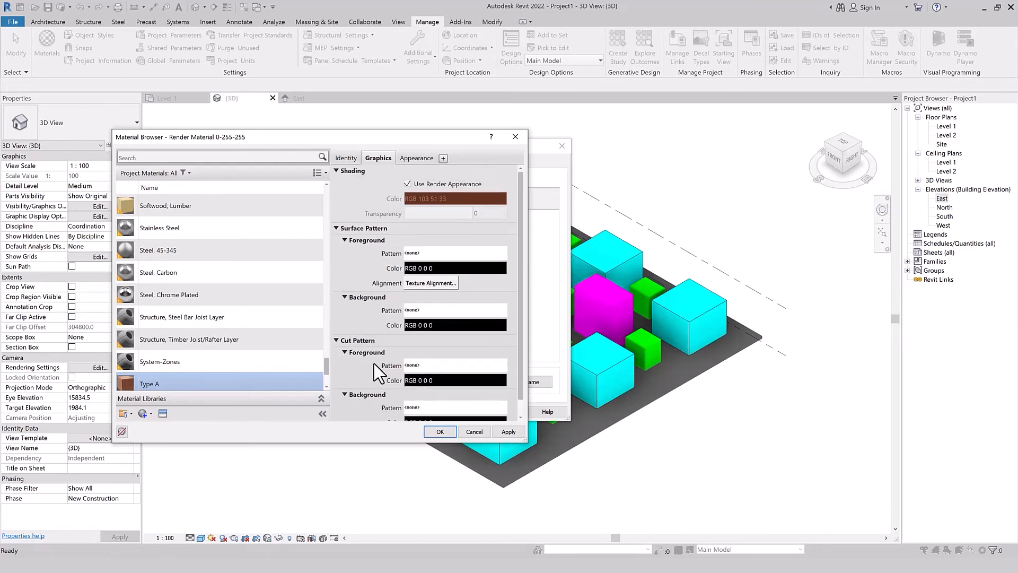
scroll(393, 372, "down", 1)
scroll(408, 392, "up", 1)
- Accept the Type A material edits and apply the object style changes to the project
left_click(439, 429)
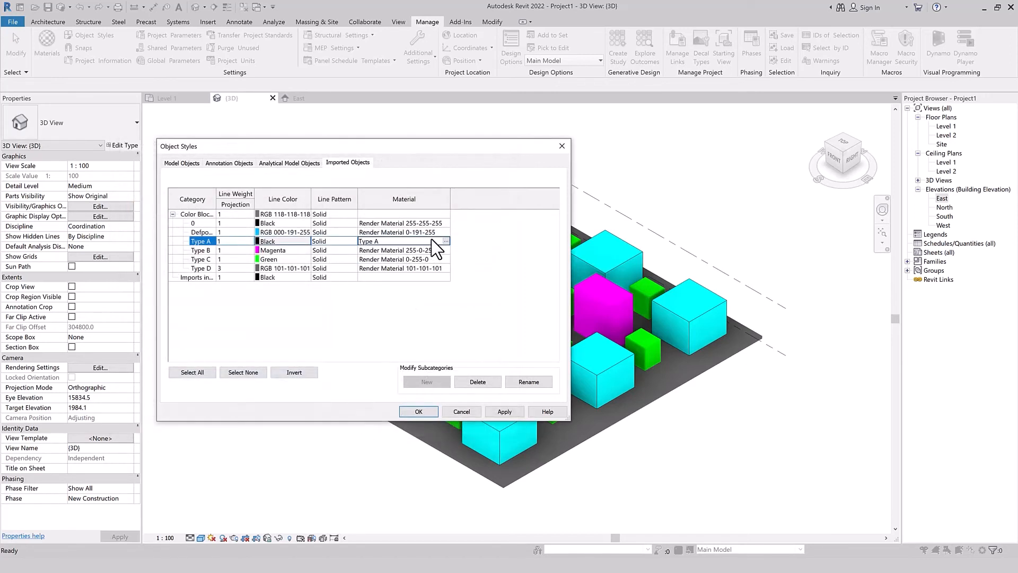
left_click(506, 411)
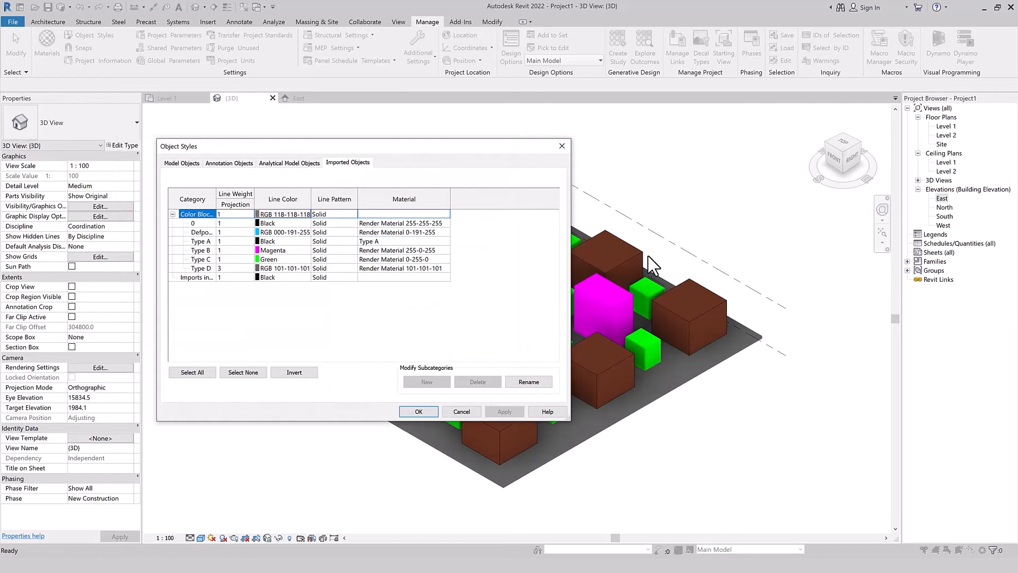
left_click(421, 409)
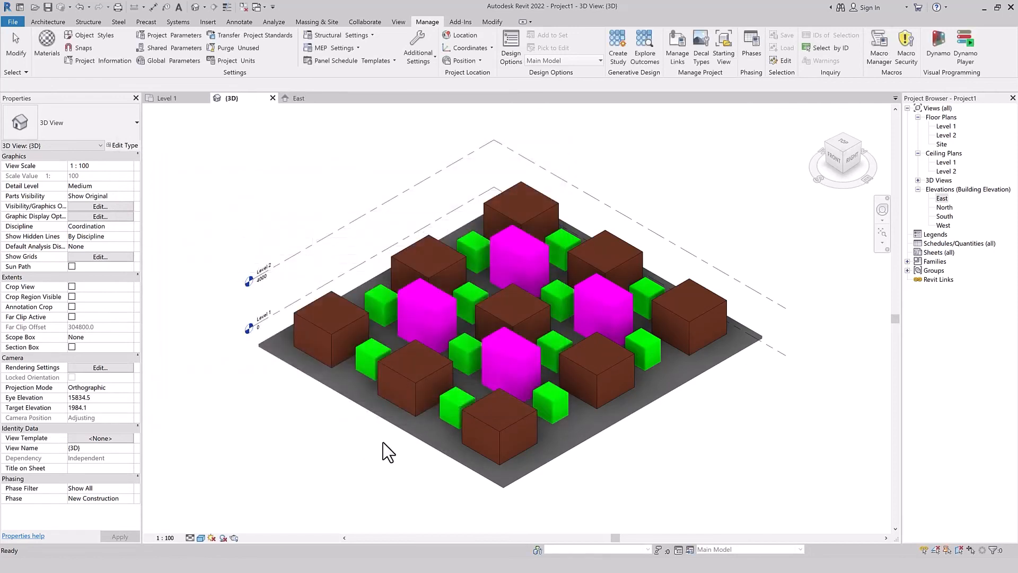
- Set the East elevation's visual style to Consistent Colors
left_click(299, 98)
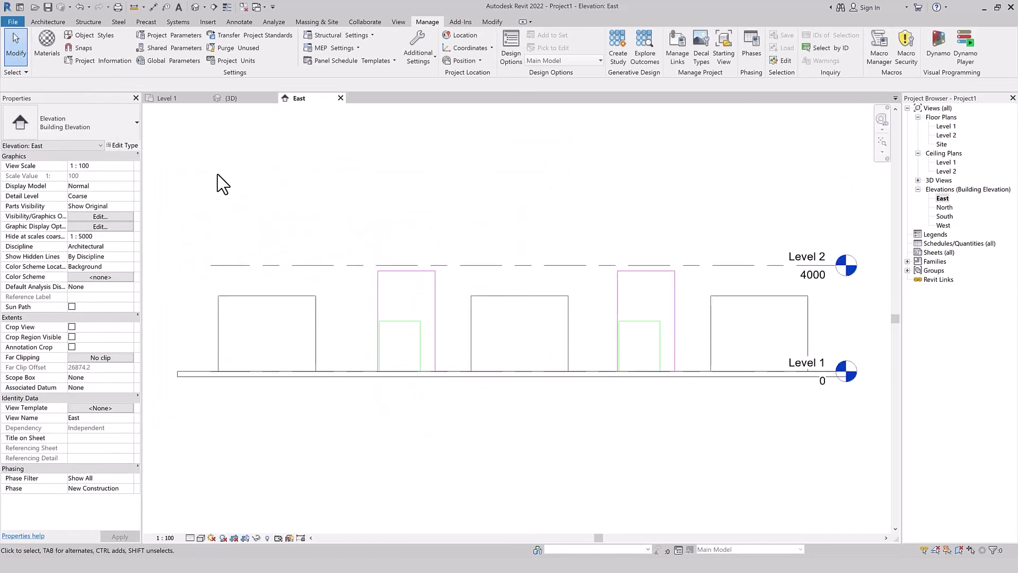
left_click(200, 538)
left_click(211, 517)
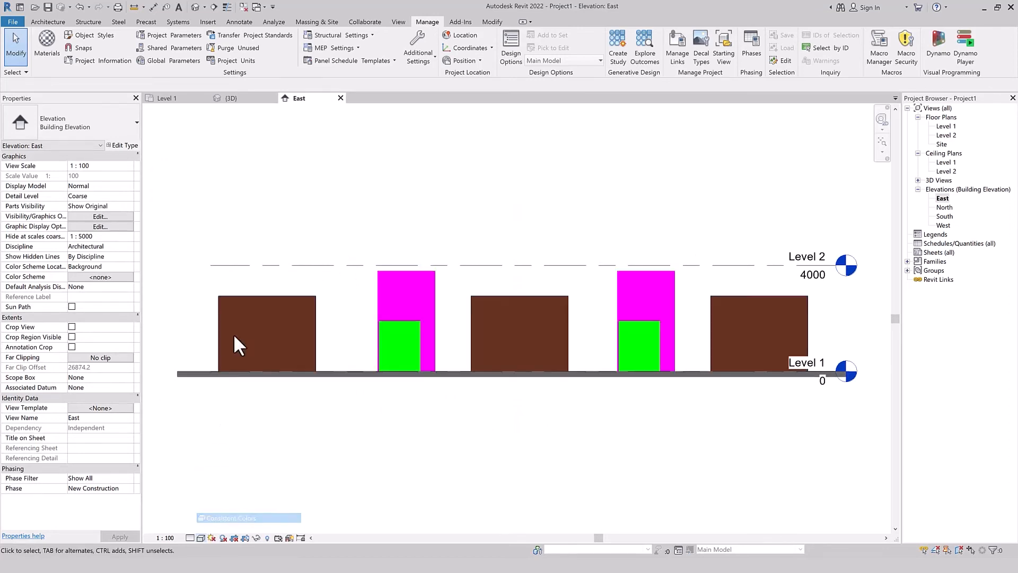
- Set the Level 1 floor plan's visual style to Shaded
left_click(234, 99)
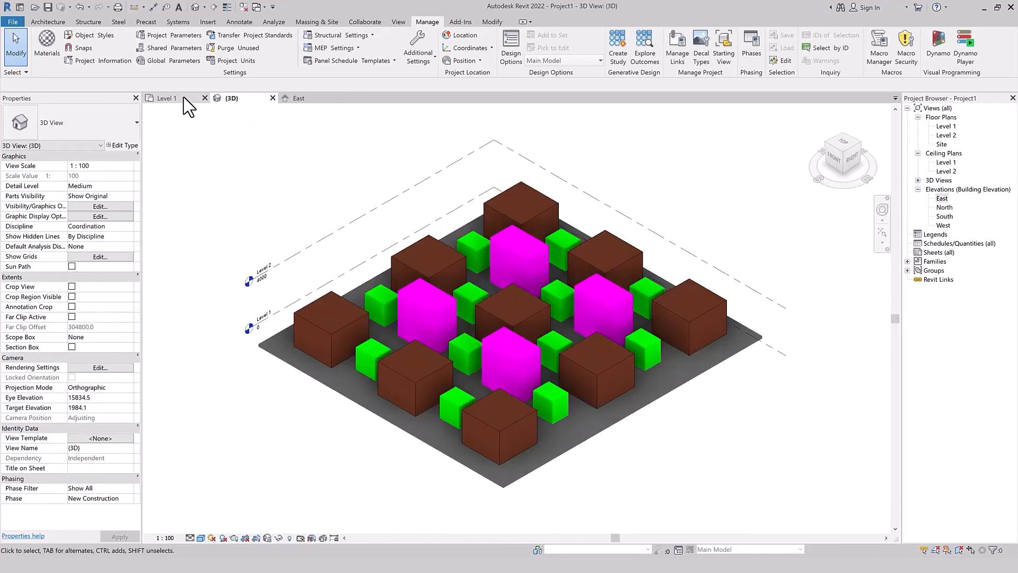
left_click(183, 98)
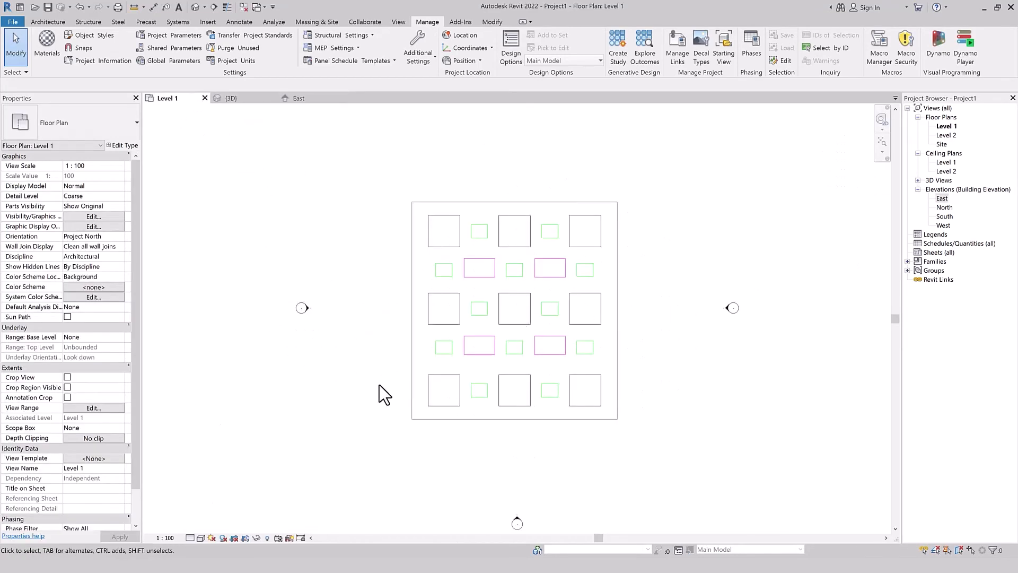
left_click(201, 538)
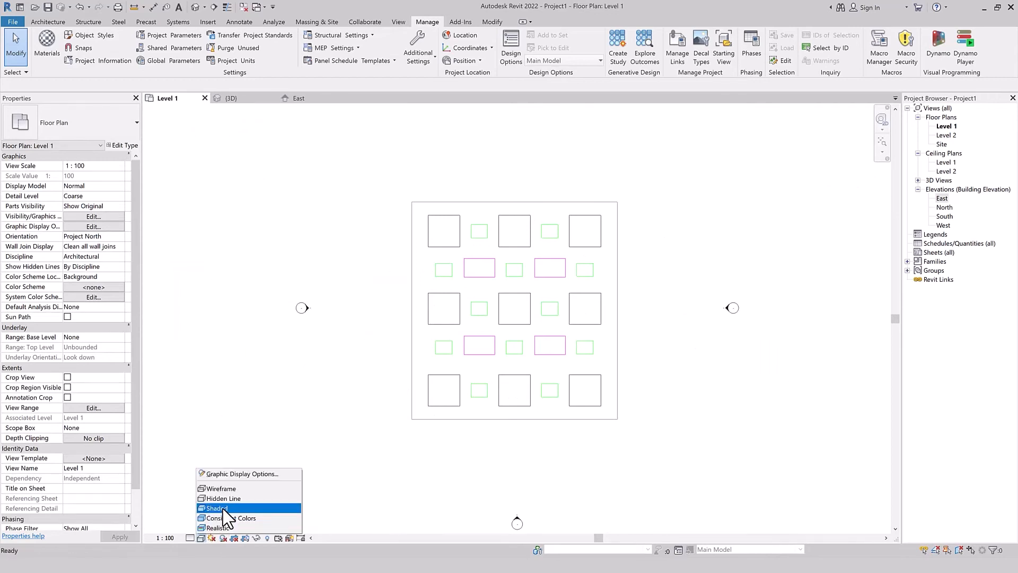
left_click(223, 508)
- Set the 3D view's visual style to Realistic and inspect the mahogany texture on the Type A blocks up close
left_click(247, 100)
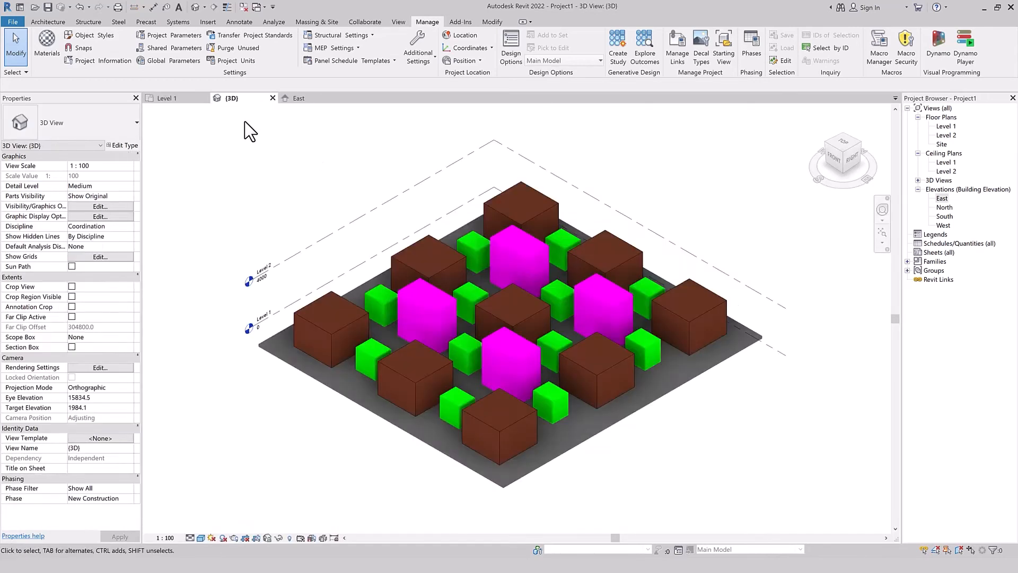
scroll(412, 333, "up", 2)
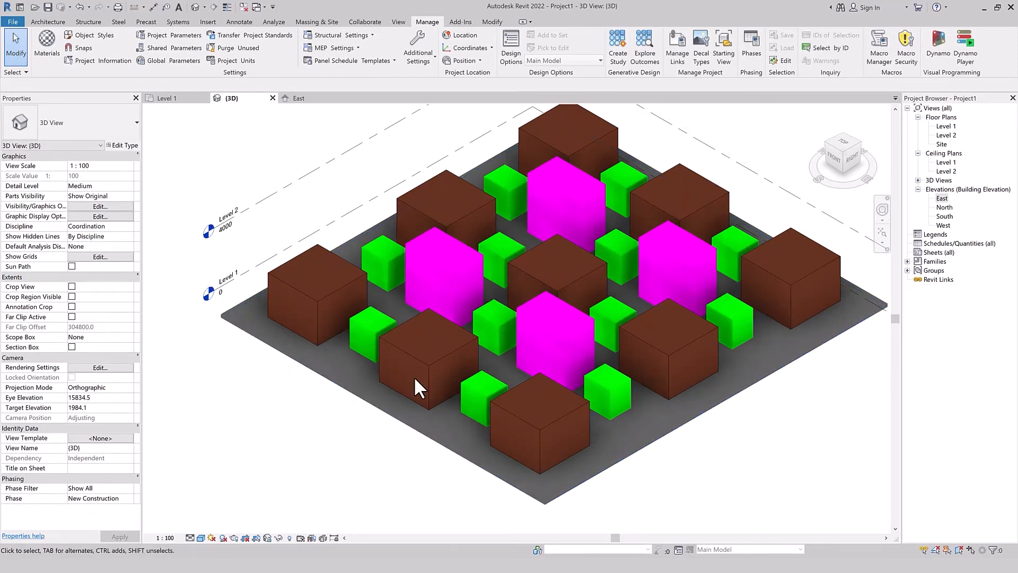
scroll(392, 360, "up", 3)
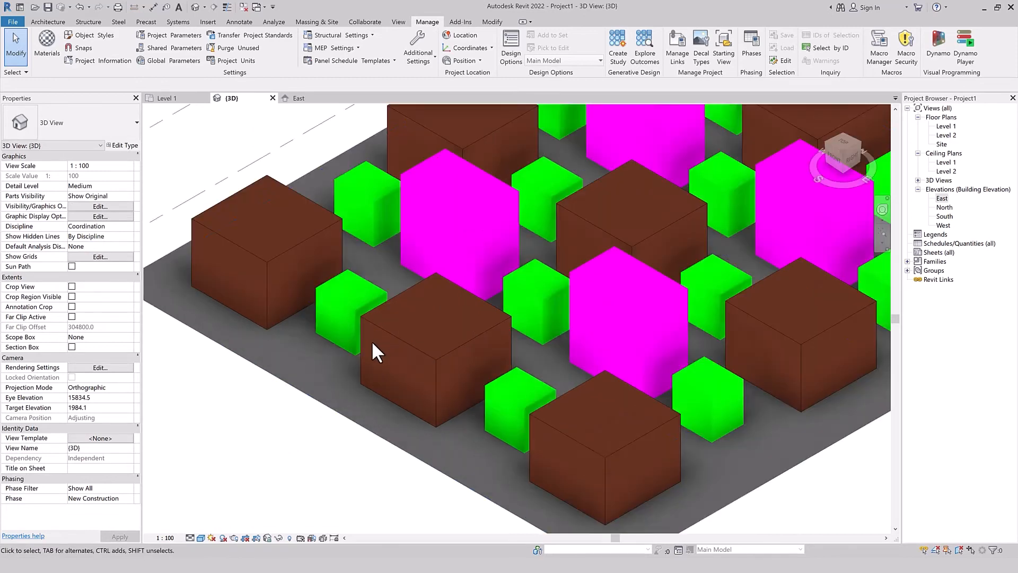
left_click(201, 538)
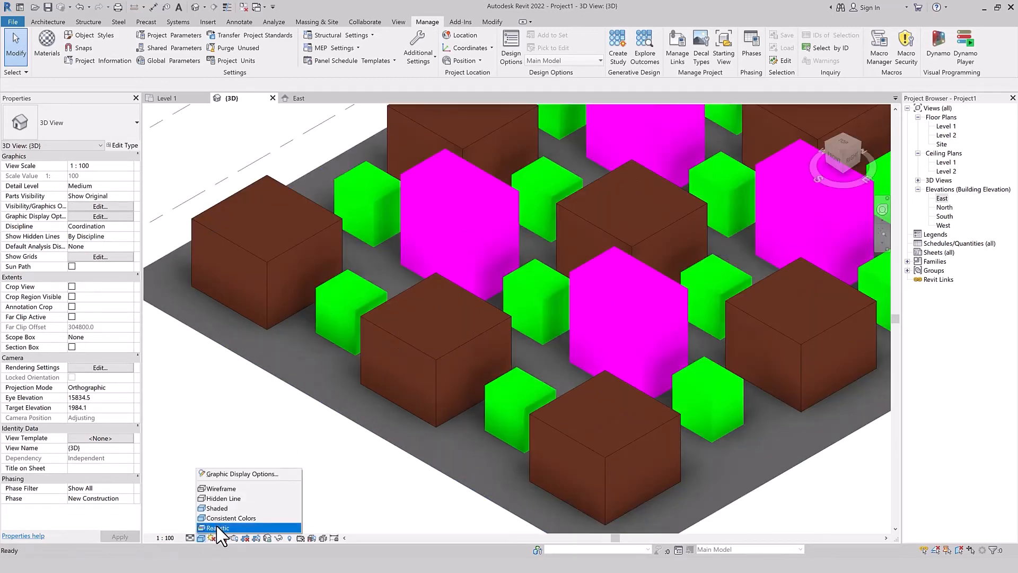
left_click(216, 528)
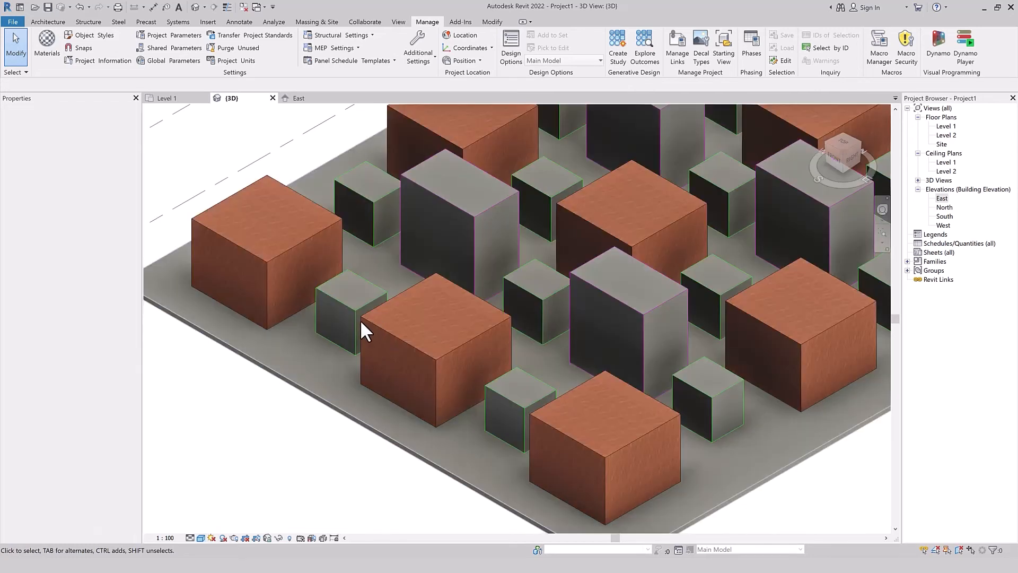
scroll(438, 361, "up", 5)
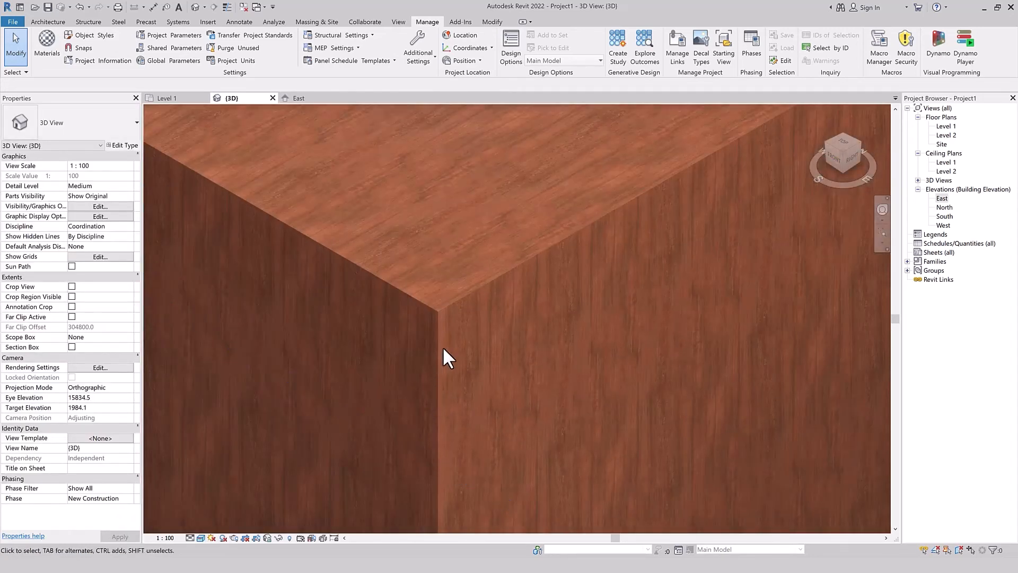
scroll(335, 234, "down", 3)
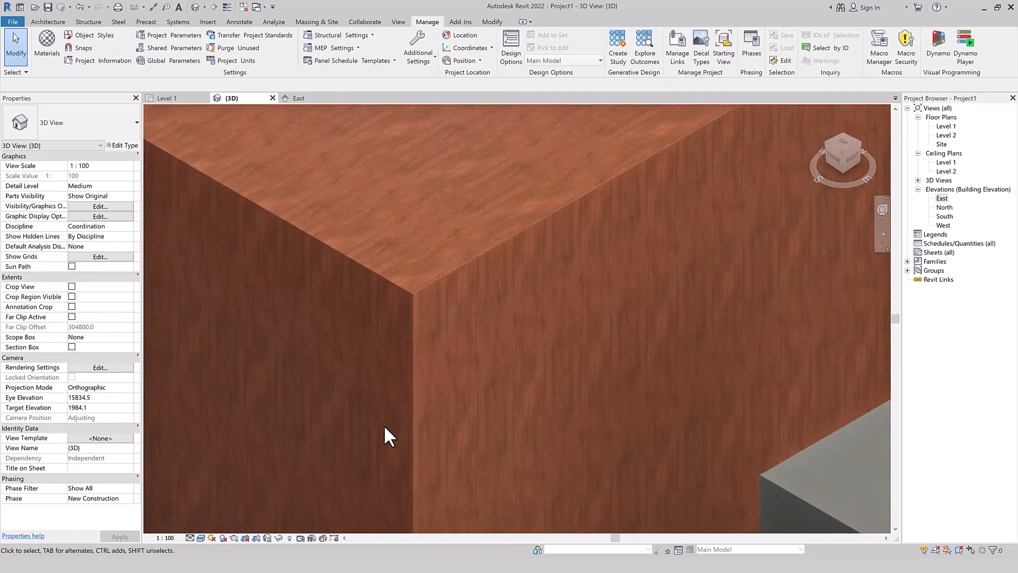
scroll(346, 280, "down", 4)
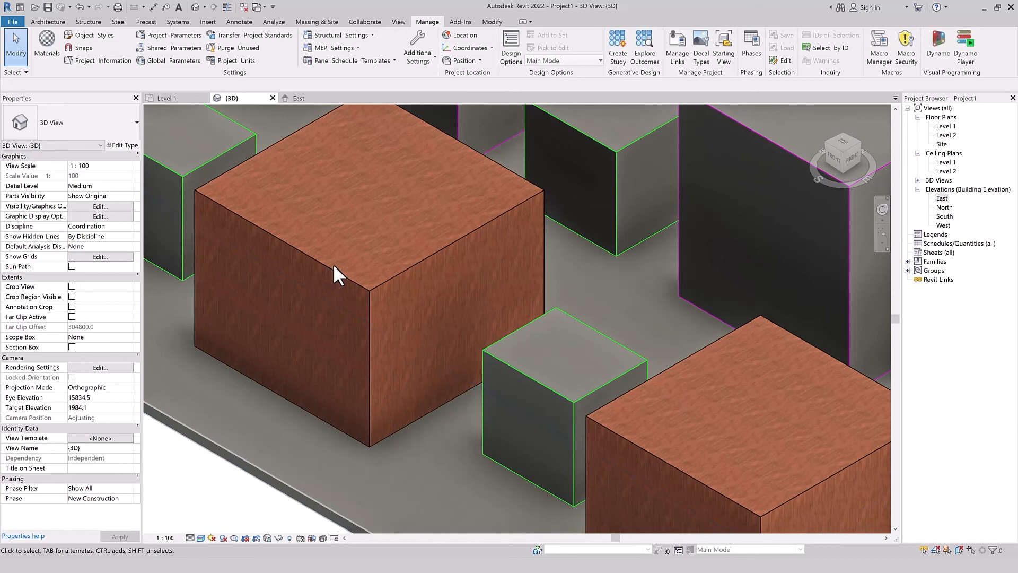
scroll(364, 279, "down", 1)
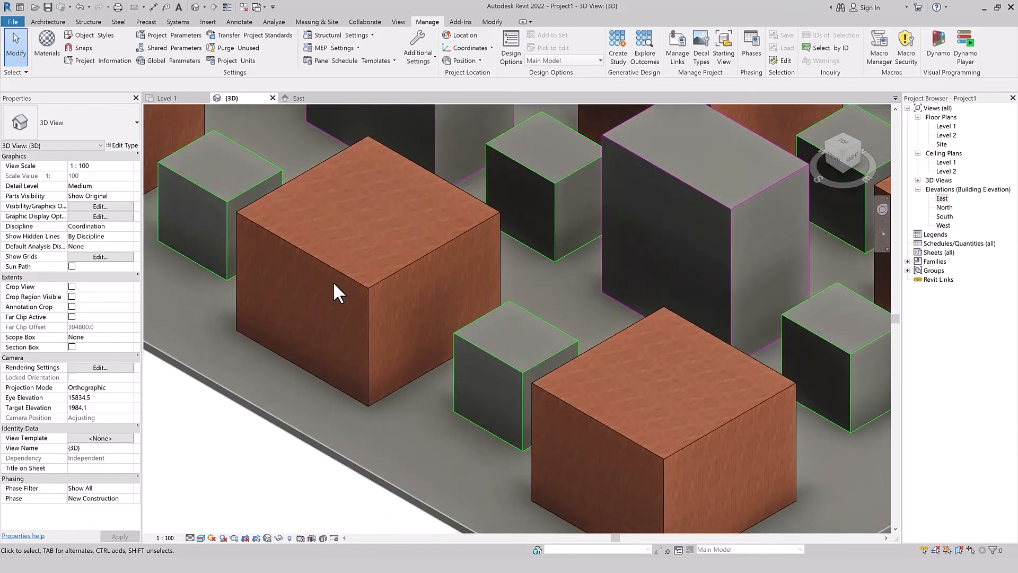
- Review the Type A material's graphics settings, first from the layer's object styles and again from the project's materials, without changing them
left_click(101, 35)
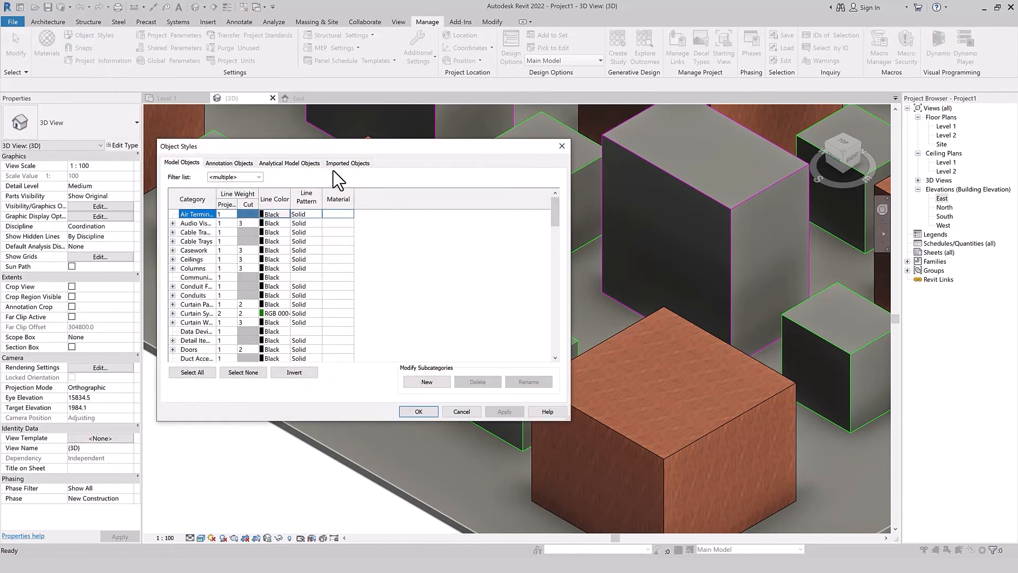
left_click(343, 164)
left_click_drag(333, 200, 351, 199)
left_click(348, 242)
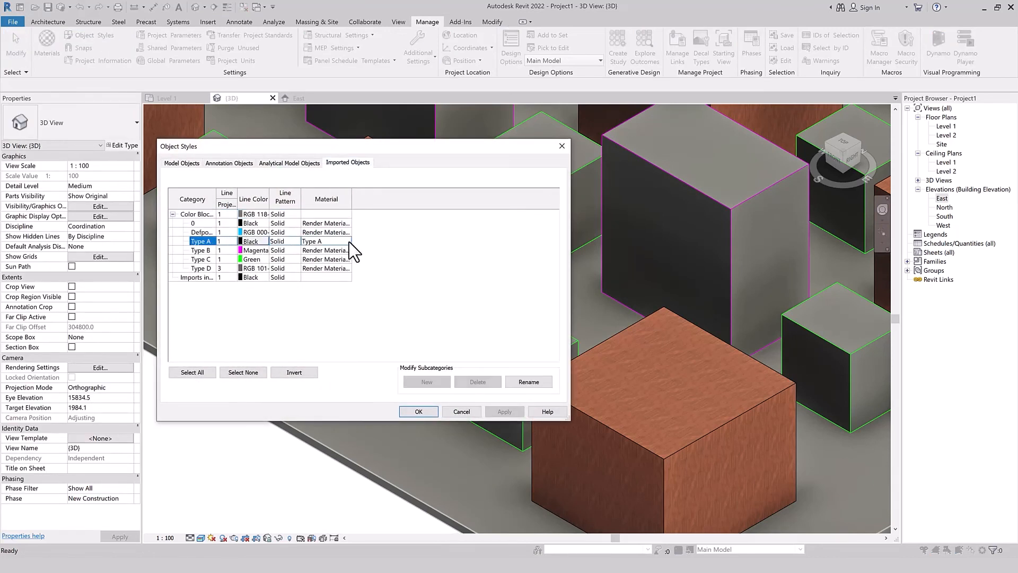
left_click(348, 241)
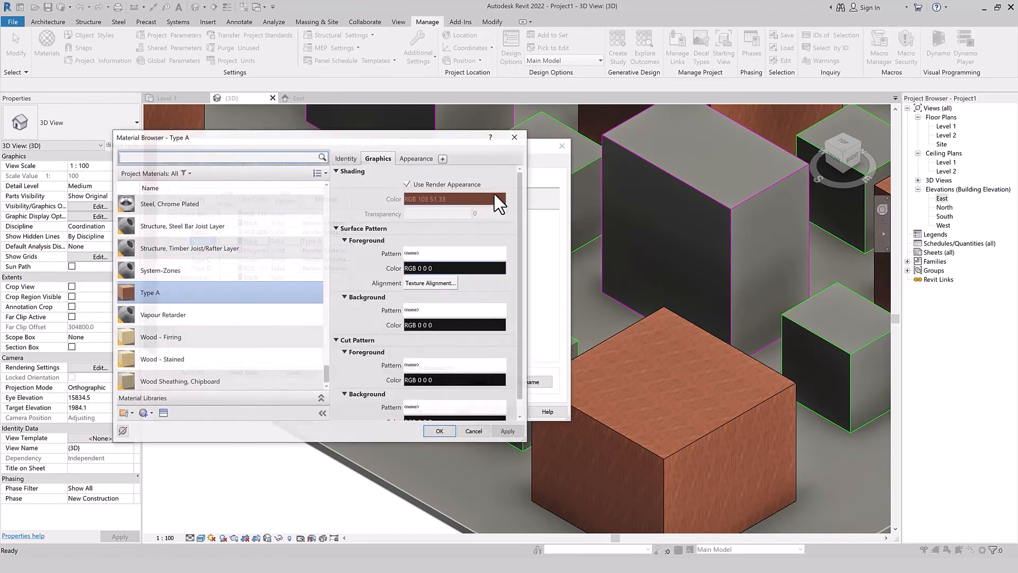
left_click(513, 137)
left_click(562, 146)
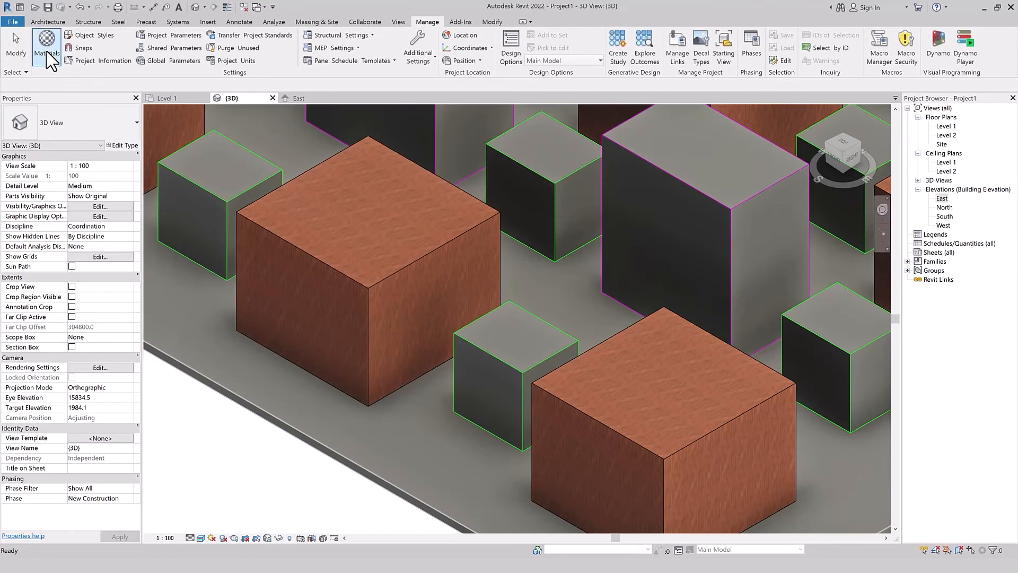
left_click(48, 54)
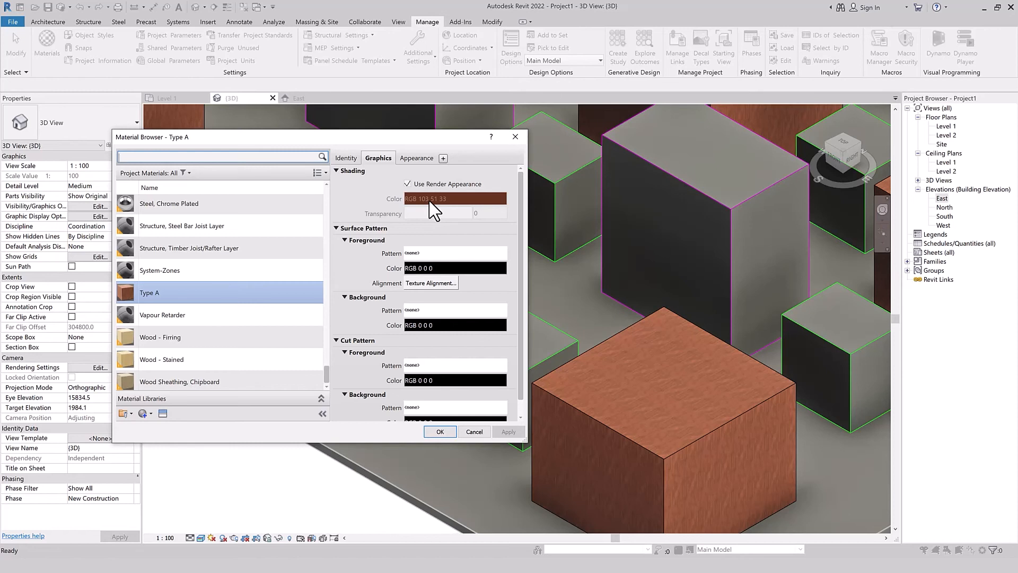
left_click(515, 137)
- Set the line color of the imported drawing's Type A layer to RGB 103-051-033 in the project-wide object styles
left_click(88, 35)
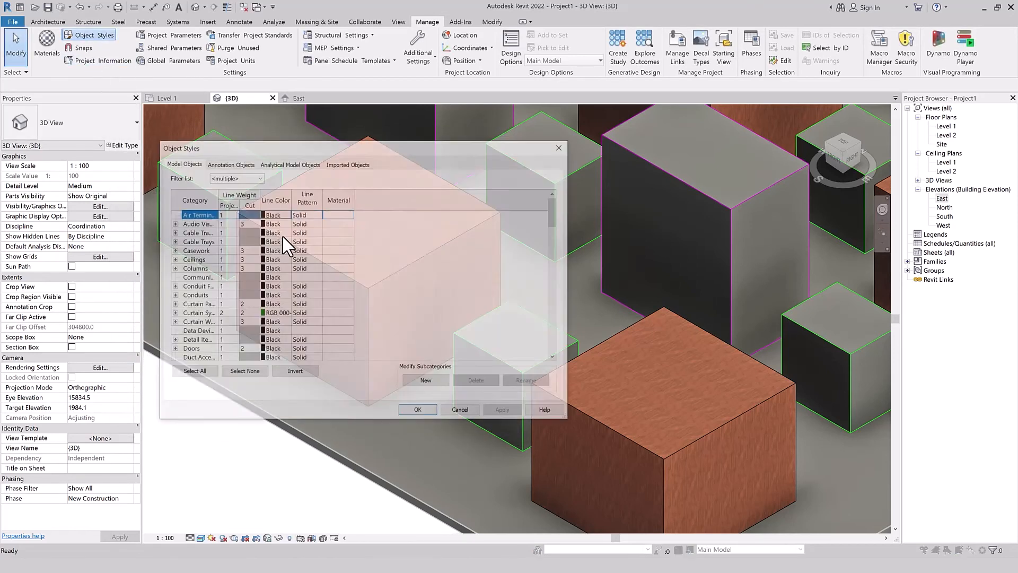
left_click(348, 163)
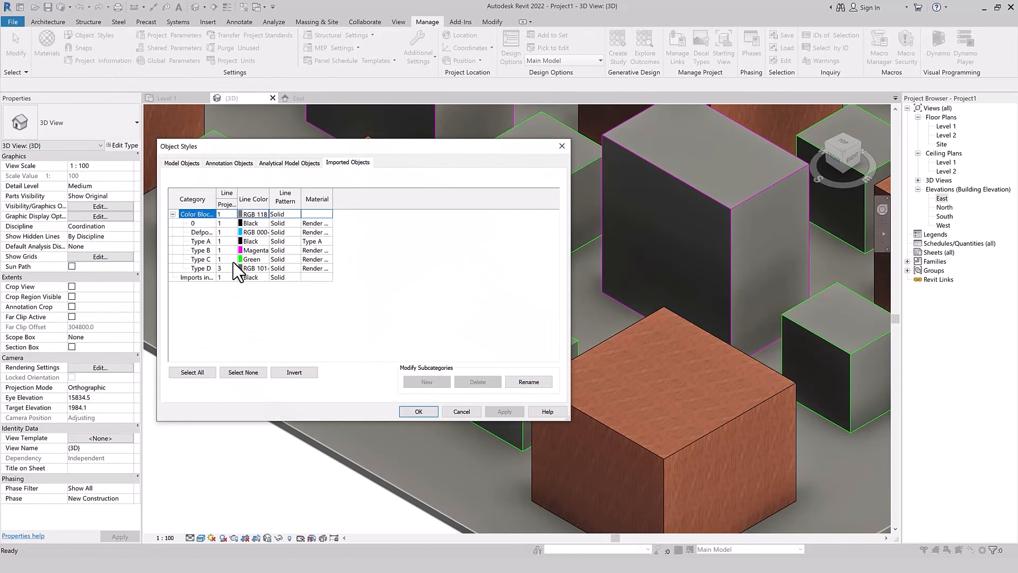
left_click(265, 242)
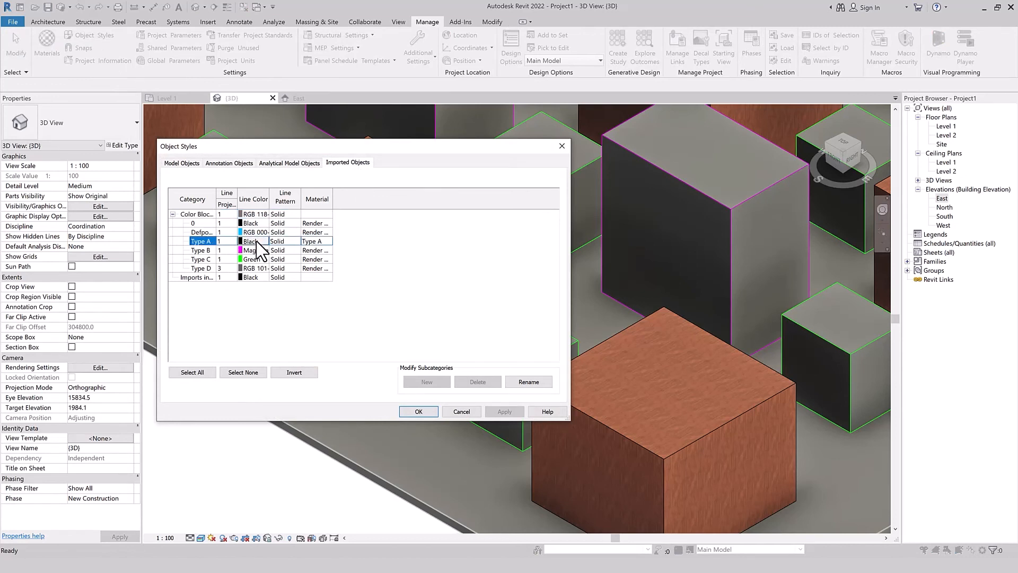
left_click(251, 242)
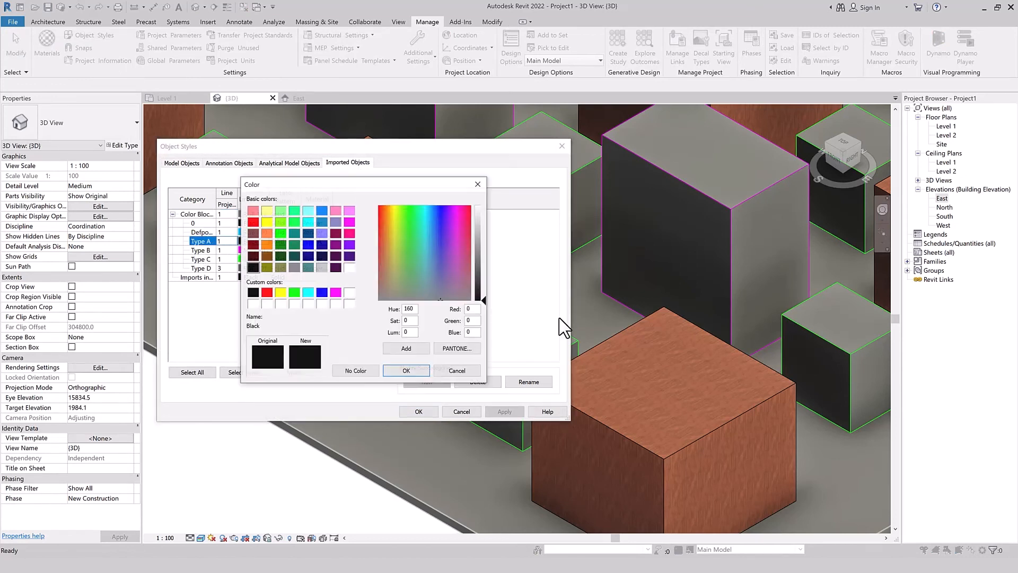
double_click(471, 309)
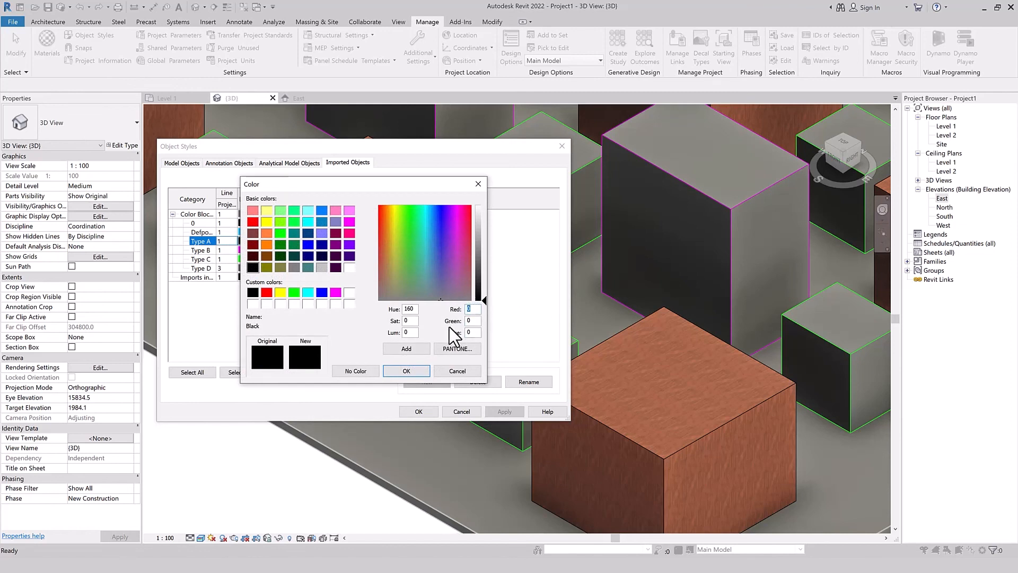
type("103")
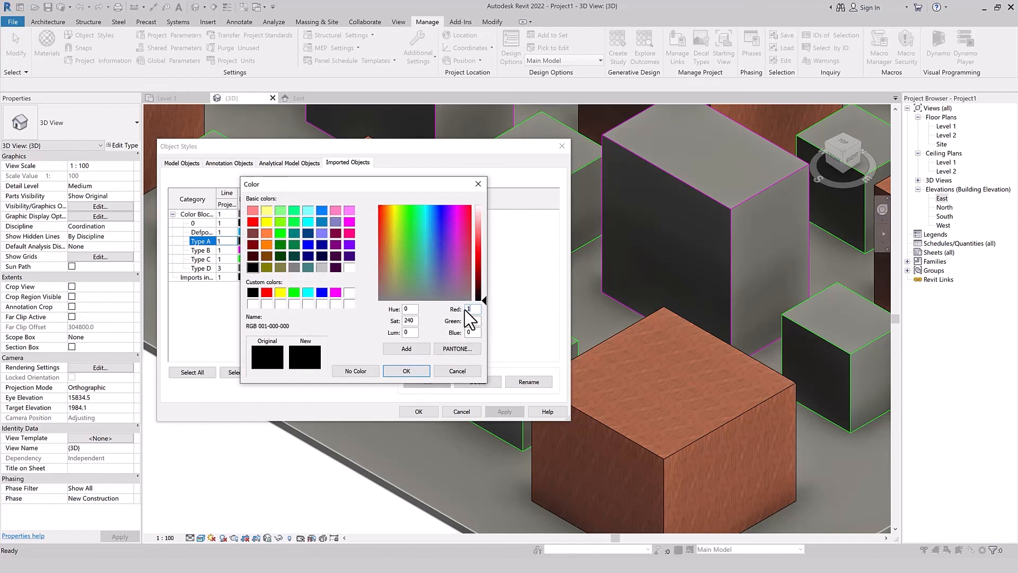
double_click(470, 321)
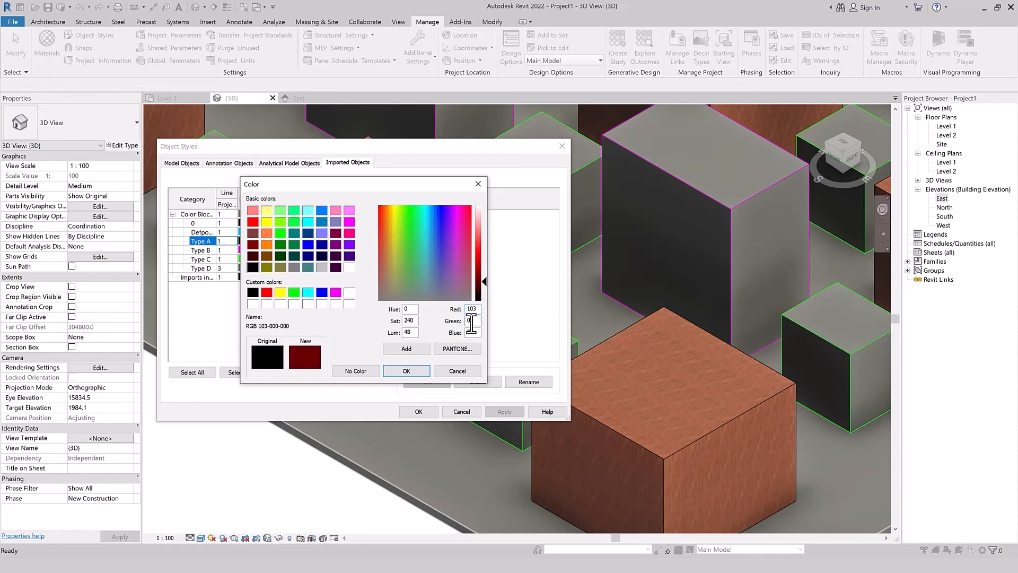
type("51")
double_click(471, 333)
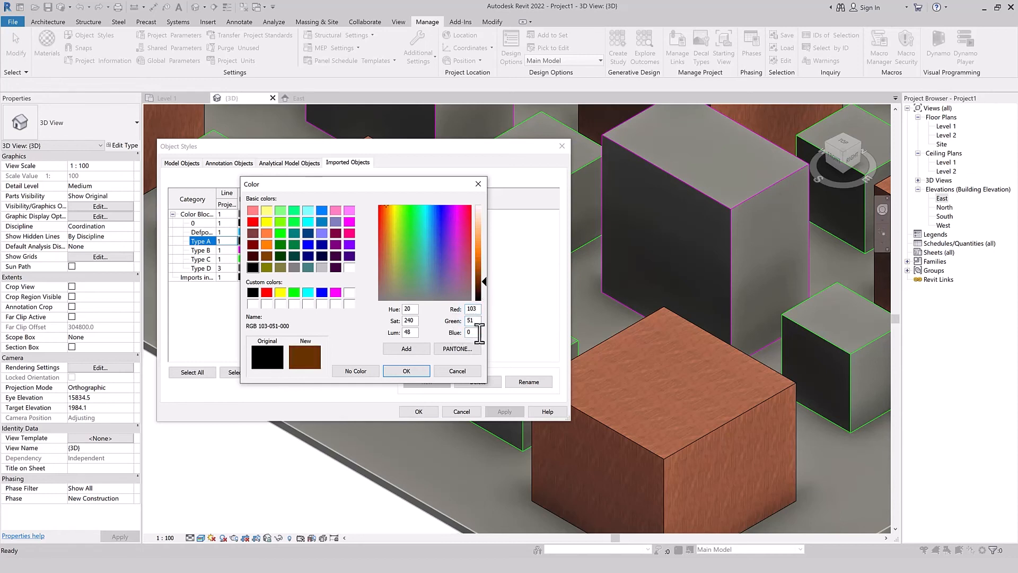
type("33")
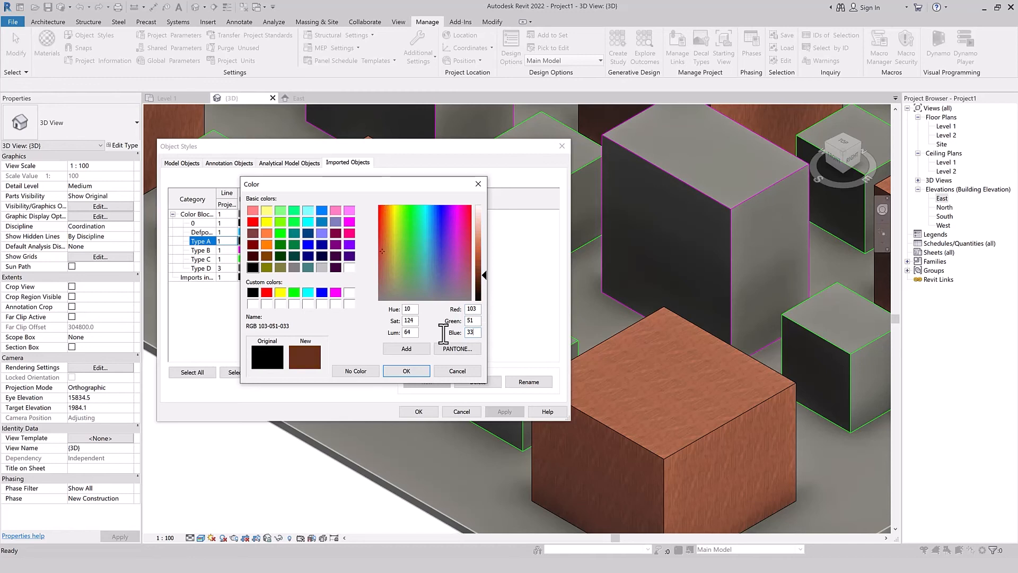
left_click(405, 371)
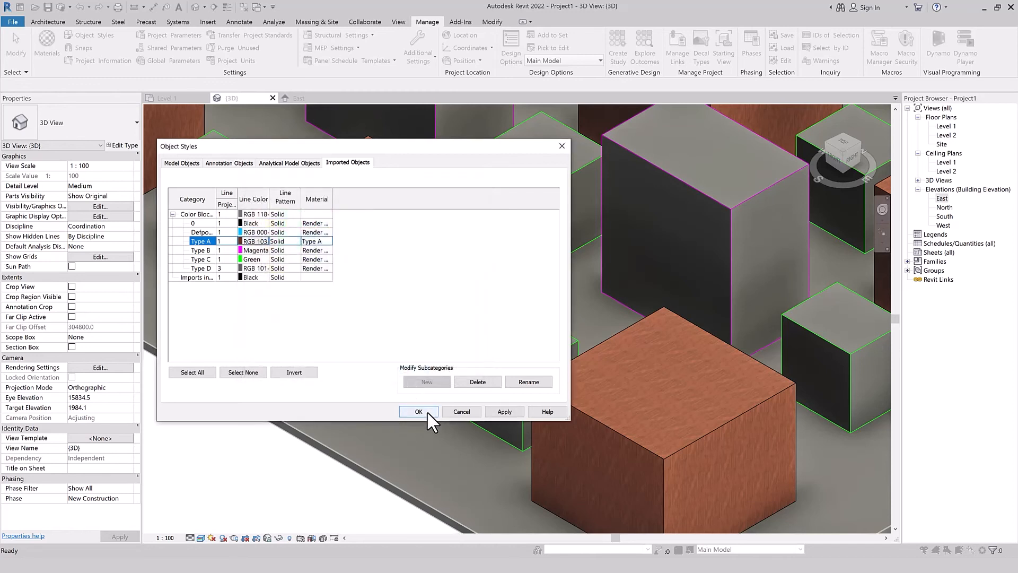
left_click(505, 411)
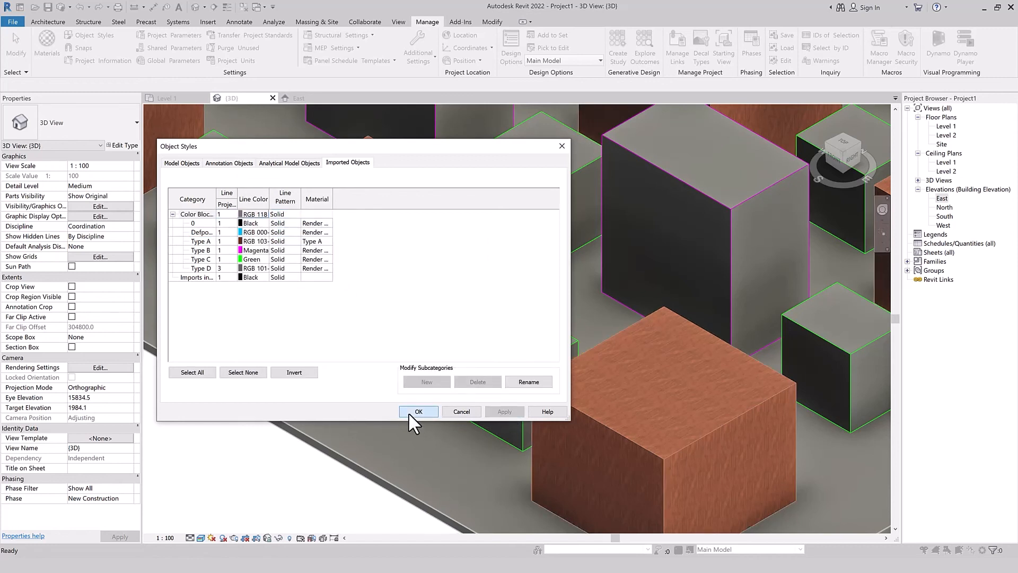
left_click(418, 411)
- Inspect the edges of the Type A blocks up close in the 3D view and view the whole model
scroll(352, 351, "down", 2)
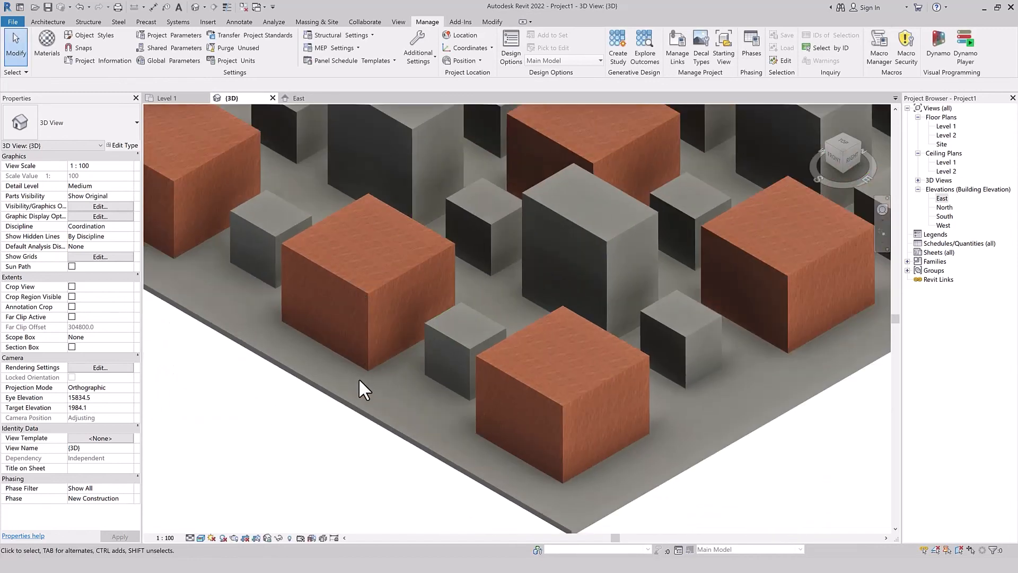
scroll(359, 377, "up", 6)
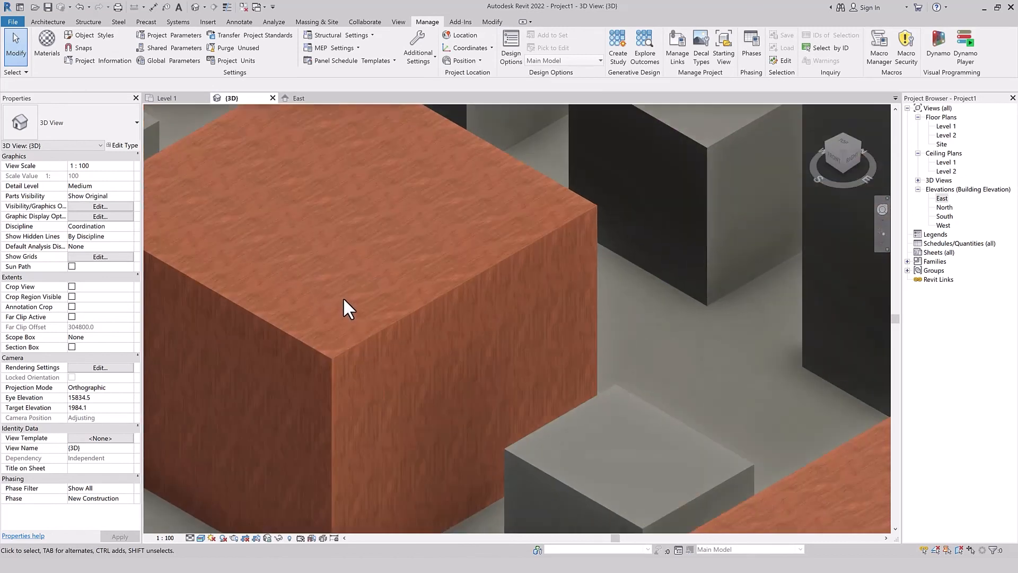
scroll(329, 312, "down", 2)
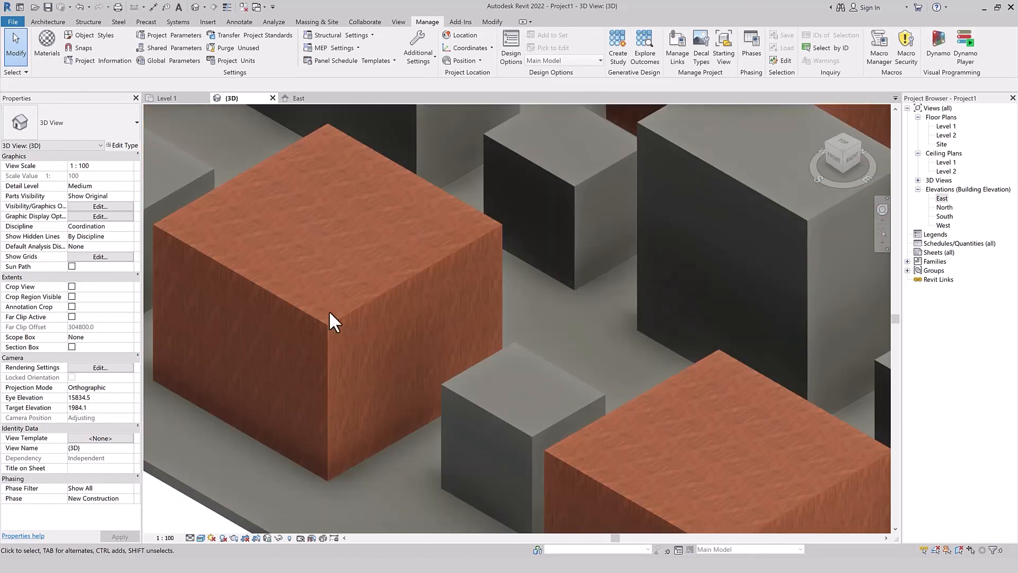
scroll(499, 305, "down", 5)
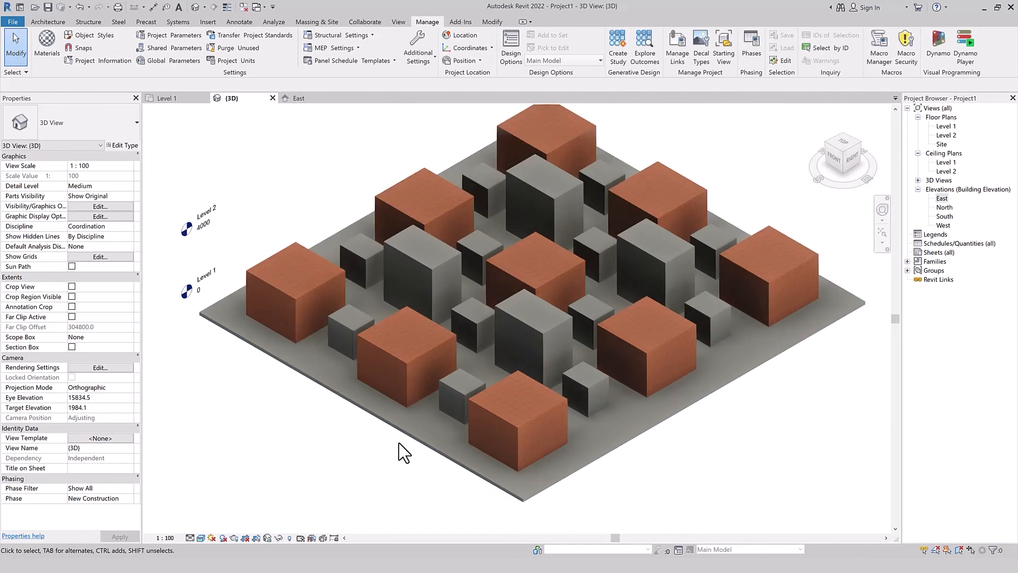
scroll(279, 461, "down", 1)
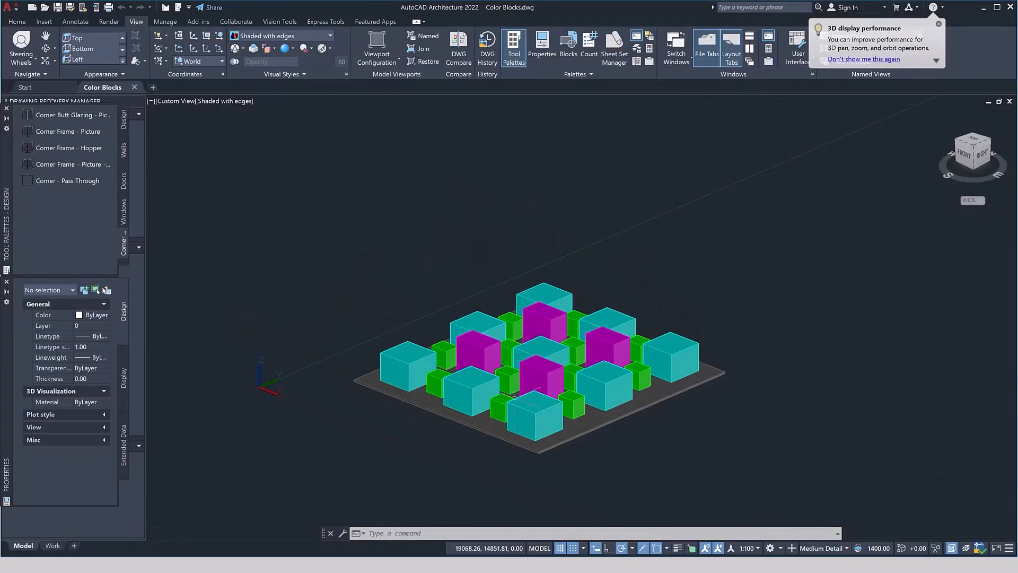
scroll(552, 461, "up", 3)
left_click(491, 401)
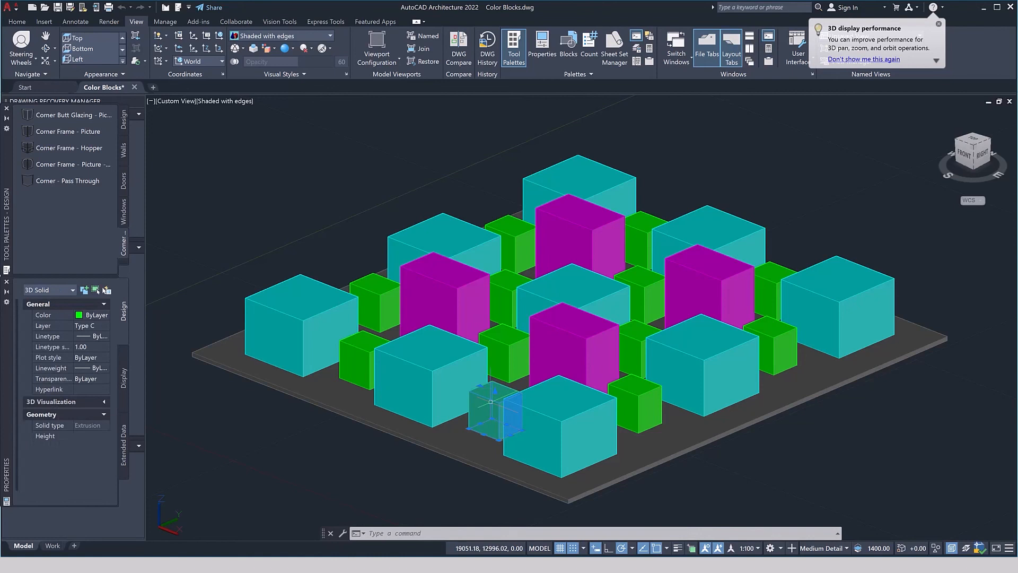
left_click(449, 302)
left_click(612, 329)
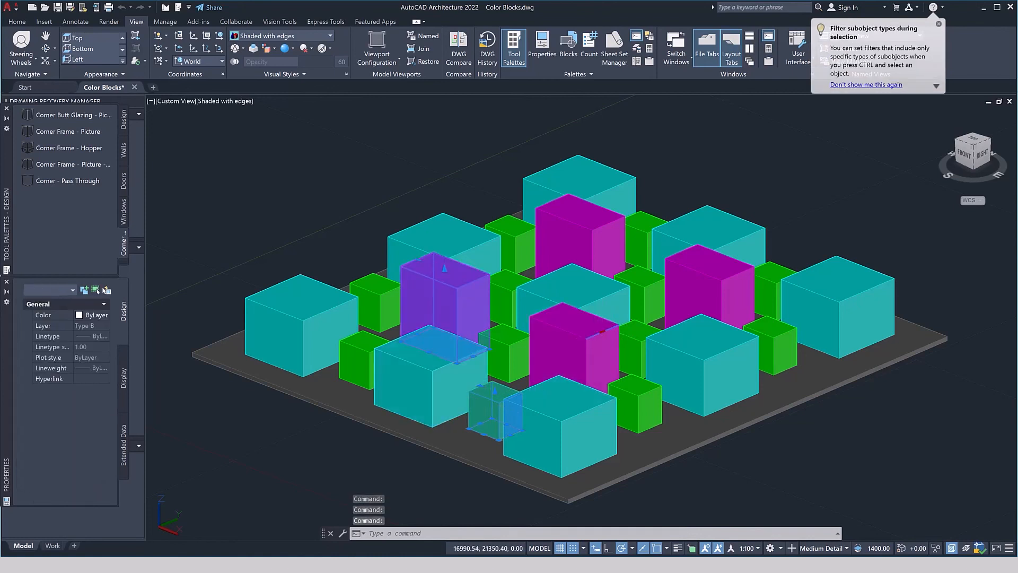
left_click(789, 440)
key("Escape")
key("Escape")
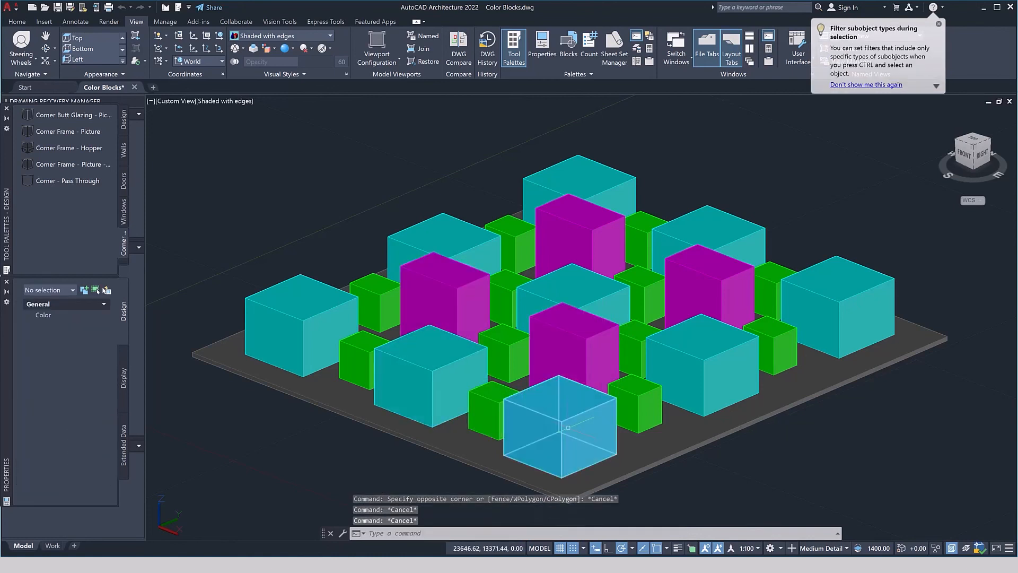
- In AutoCAD, move the four tall magenta blocks from layer Type B to layer Type A and save the drawing
left_click(450, 308)
left_click(570, 344)
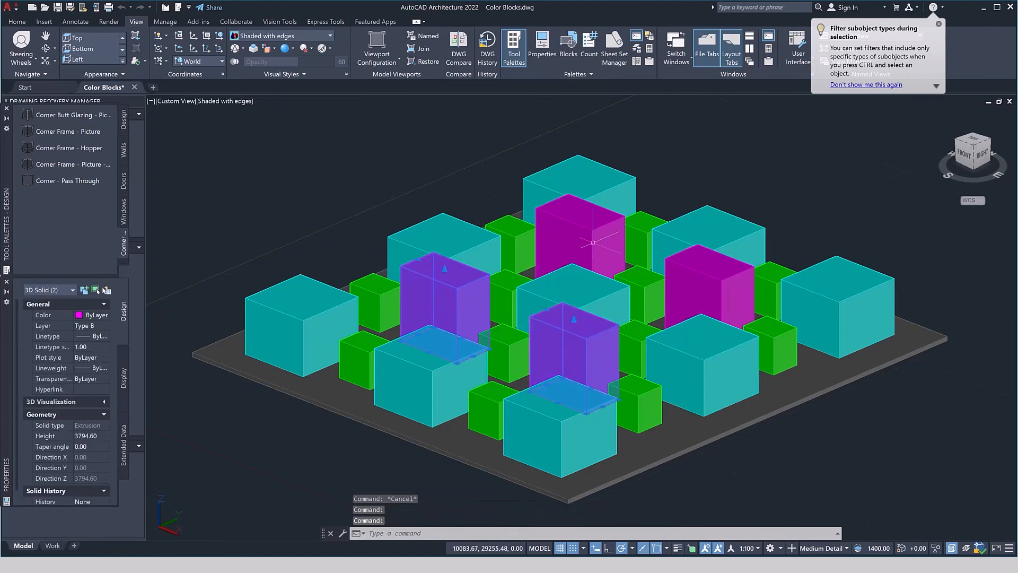
left_click(600, 221)
left_click(705, 297)
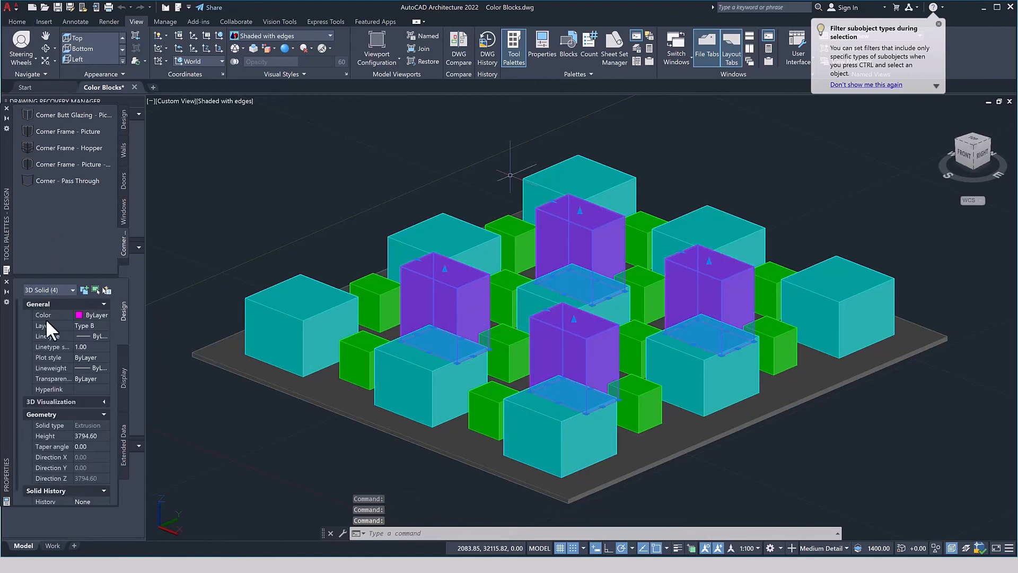
left_click(100, 323)
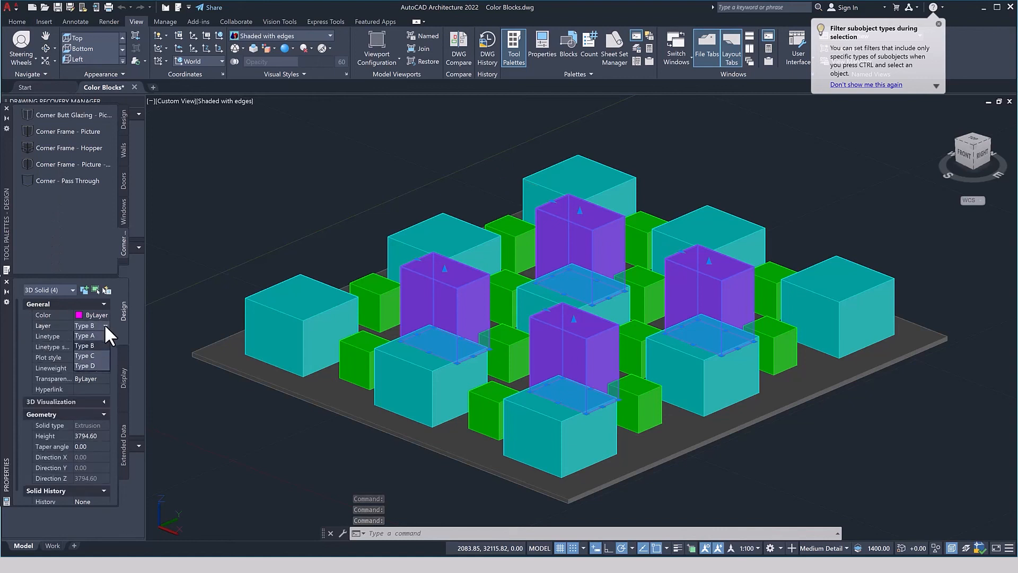
left_click(106, 325)
left_click(93, 354)
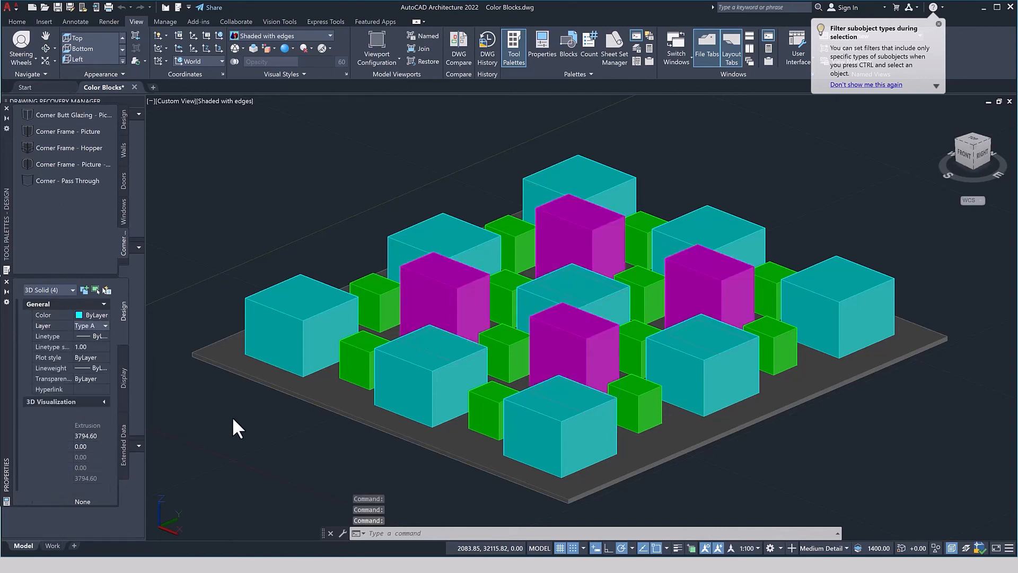
left_click(232, 417)
left_click(218, 415)
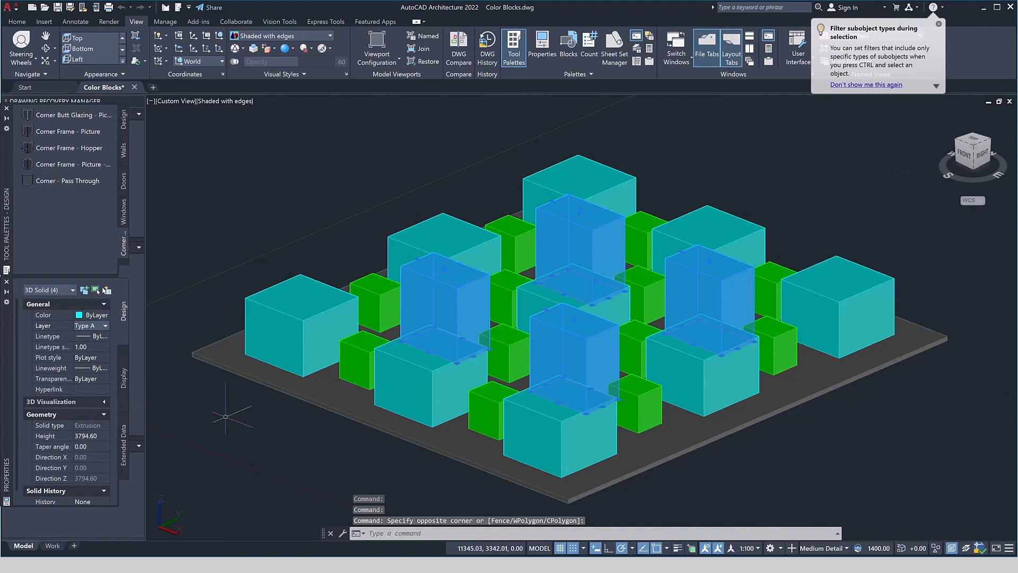
key("ctrl+c")
key("ctrl+s")
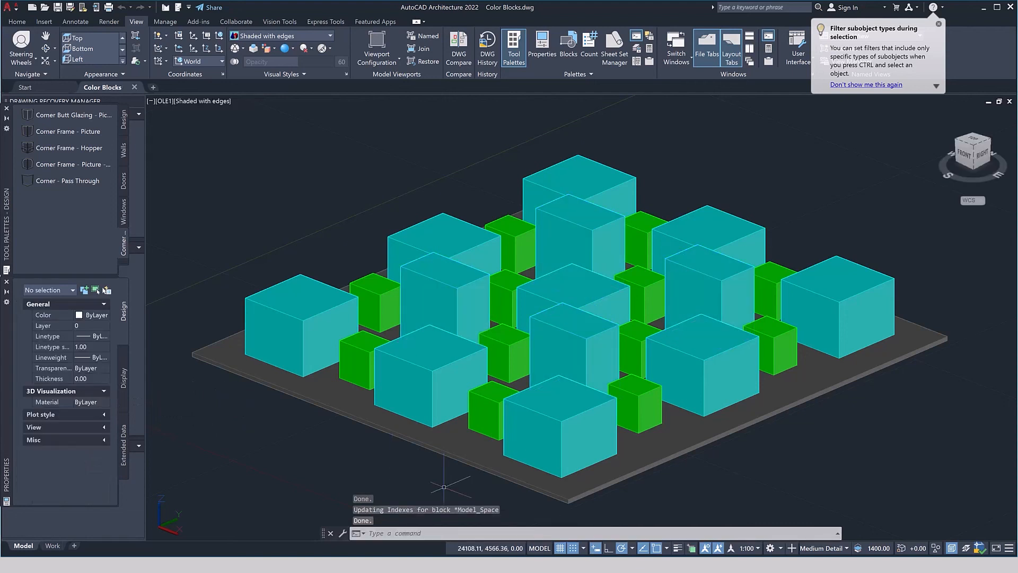
- Switch to Revit and reload the linked Color Blocks.dwg with its graphic overrides preserved
key("alt+Tab")
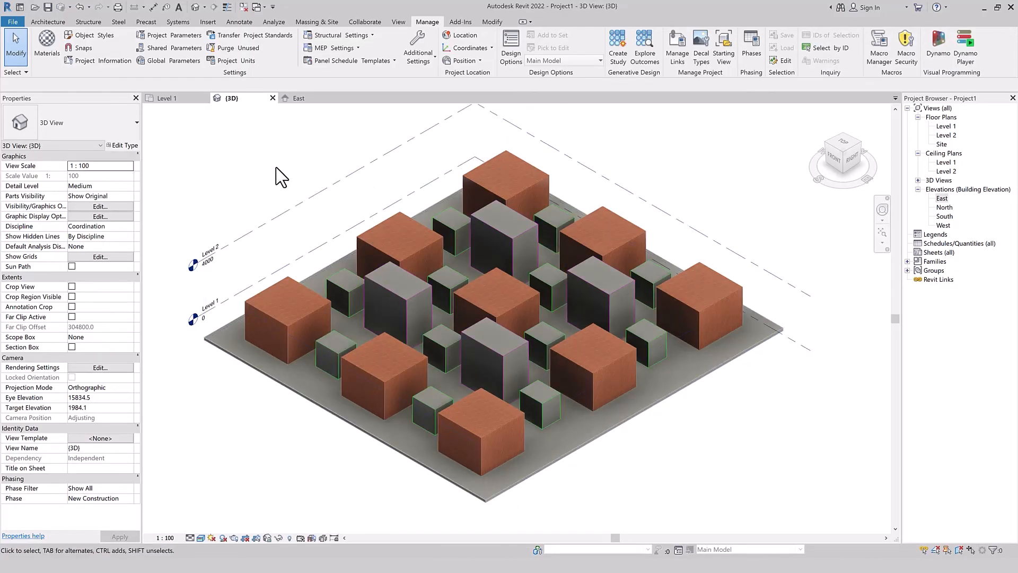
left_click(678, 53)
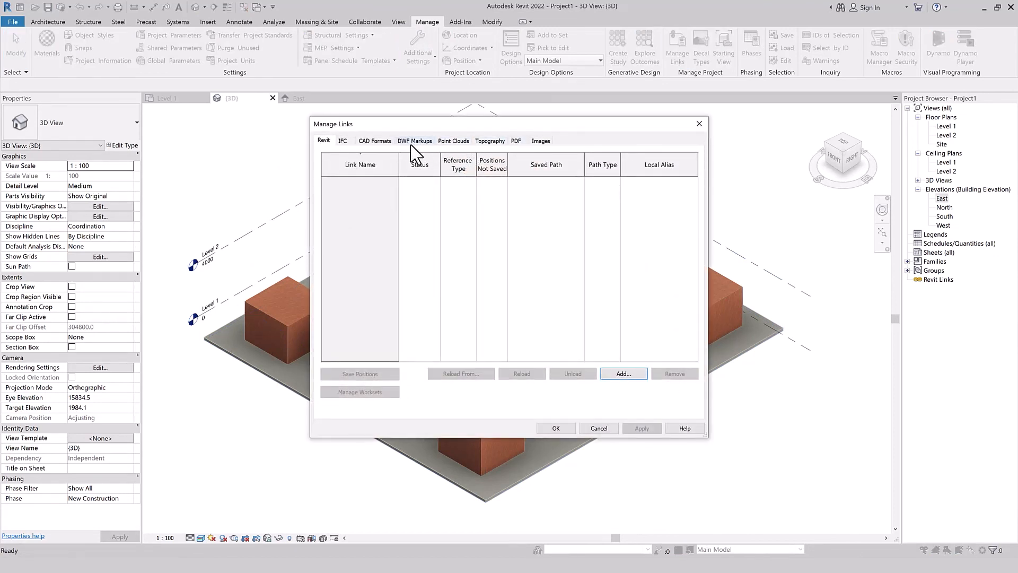
left_click(371, 142)
left_click(352, 182)
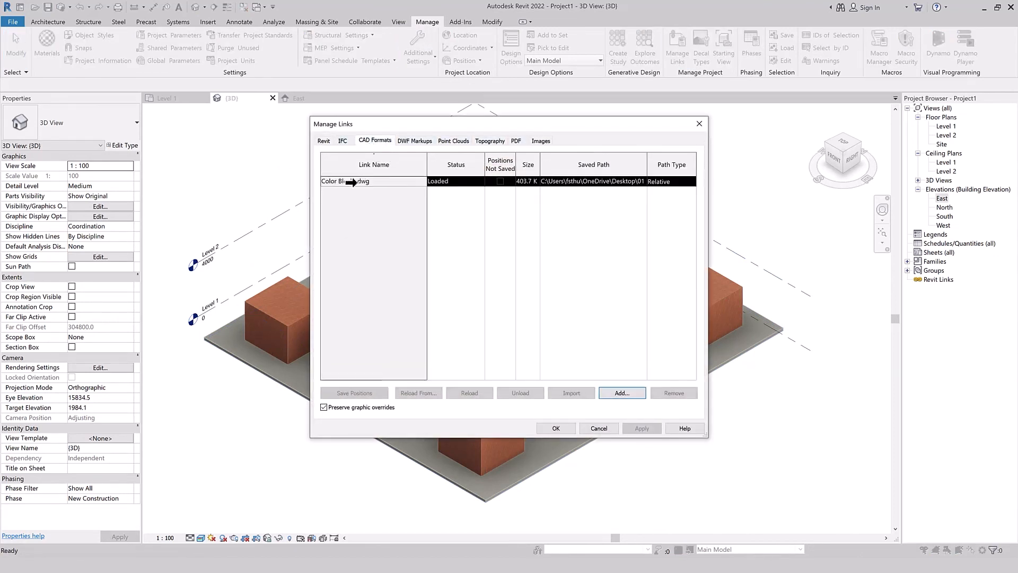
left_click(454, 395)
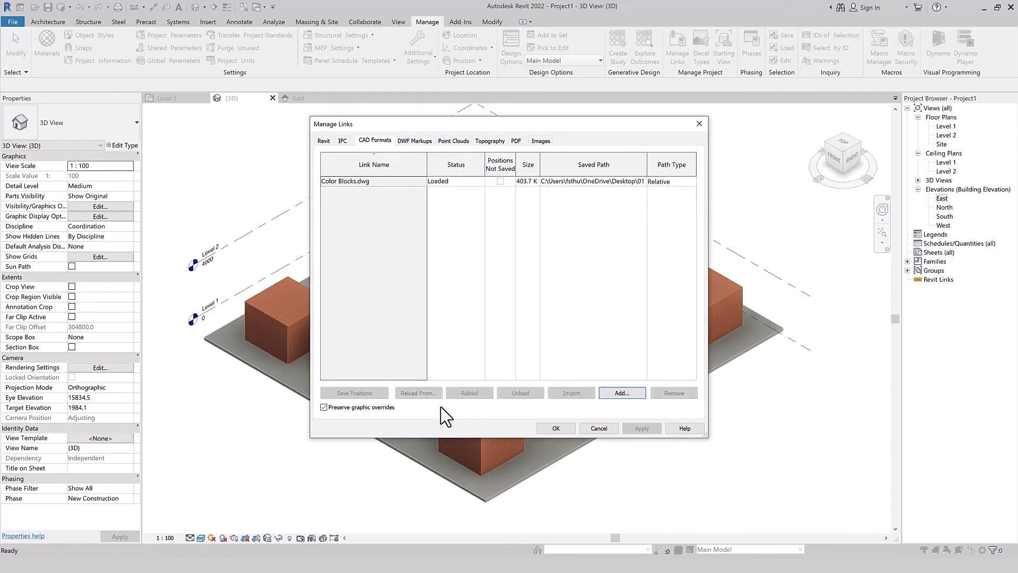
left_click(556, 428)
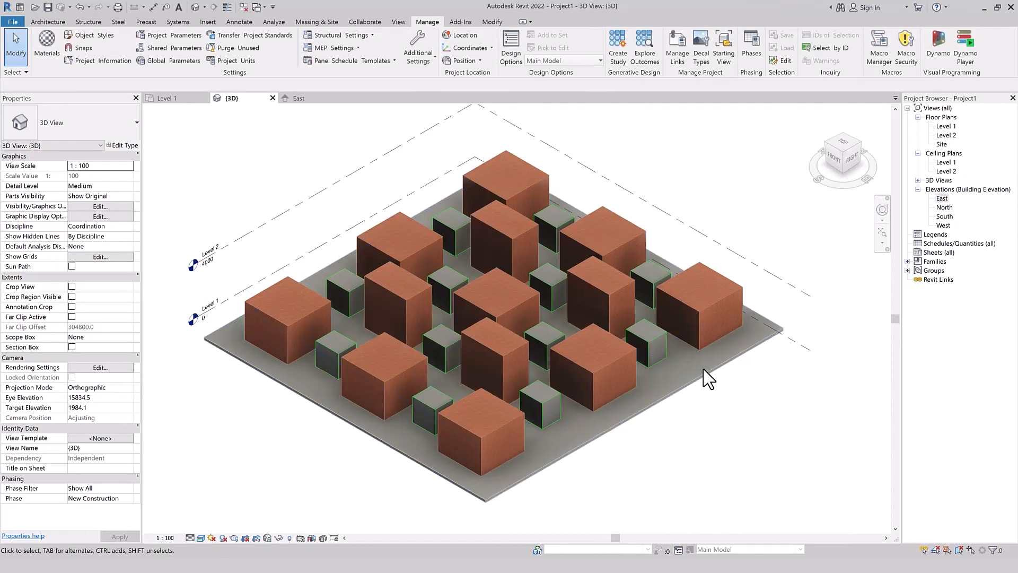